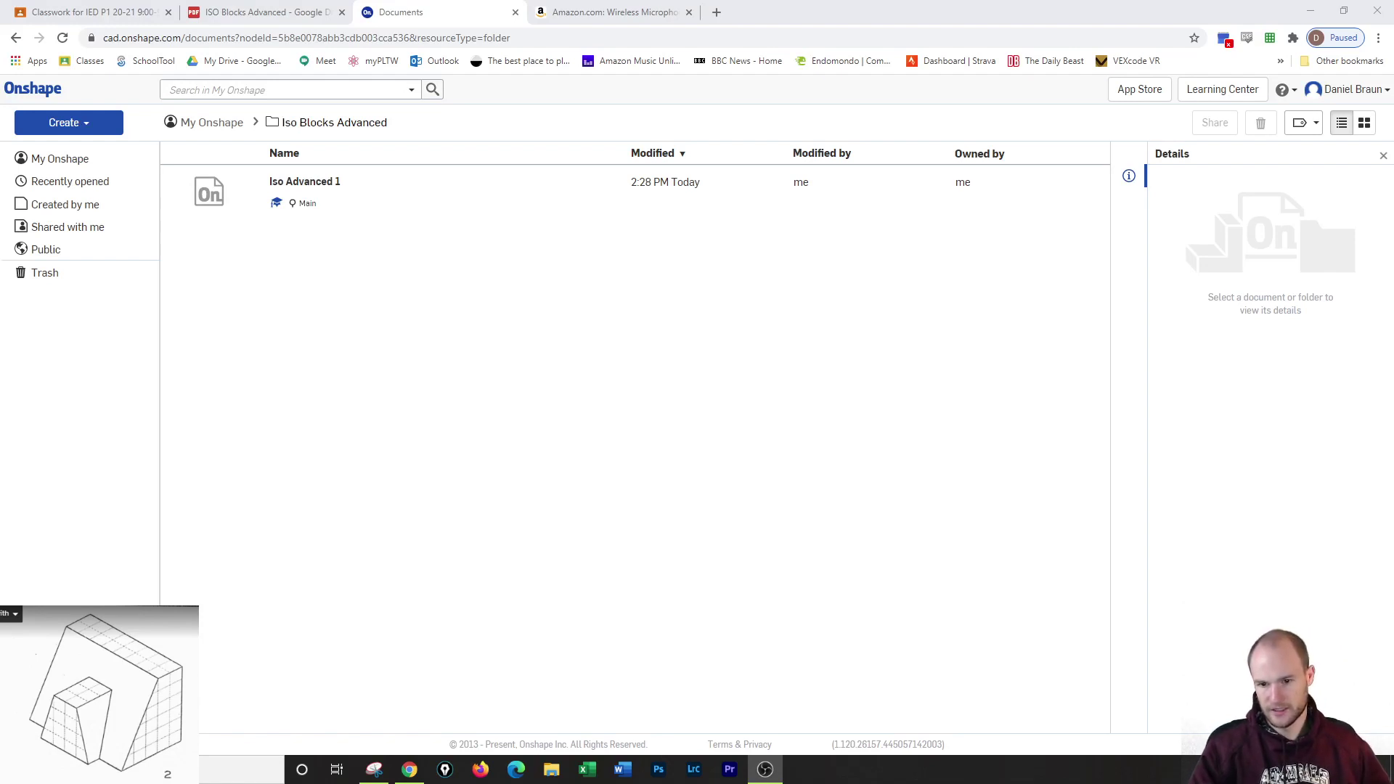
Create a new document named "iso Advanced 2" in the Iso Blocks Advanced folder
click(66, 133)
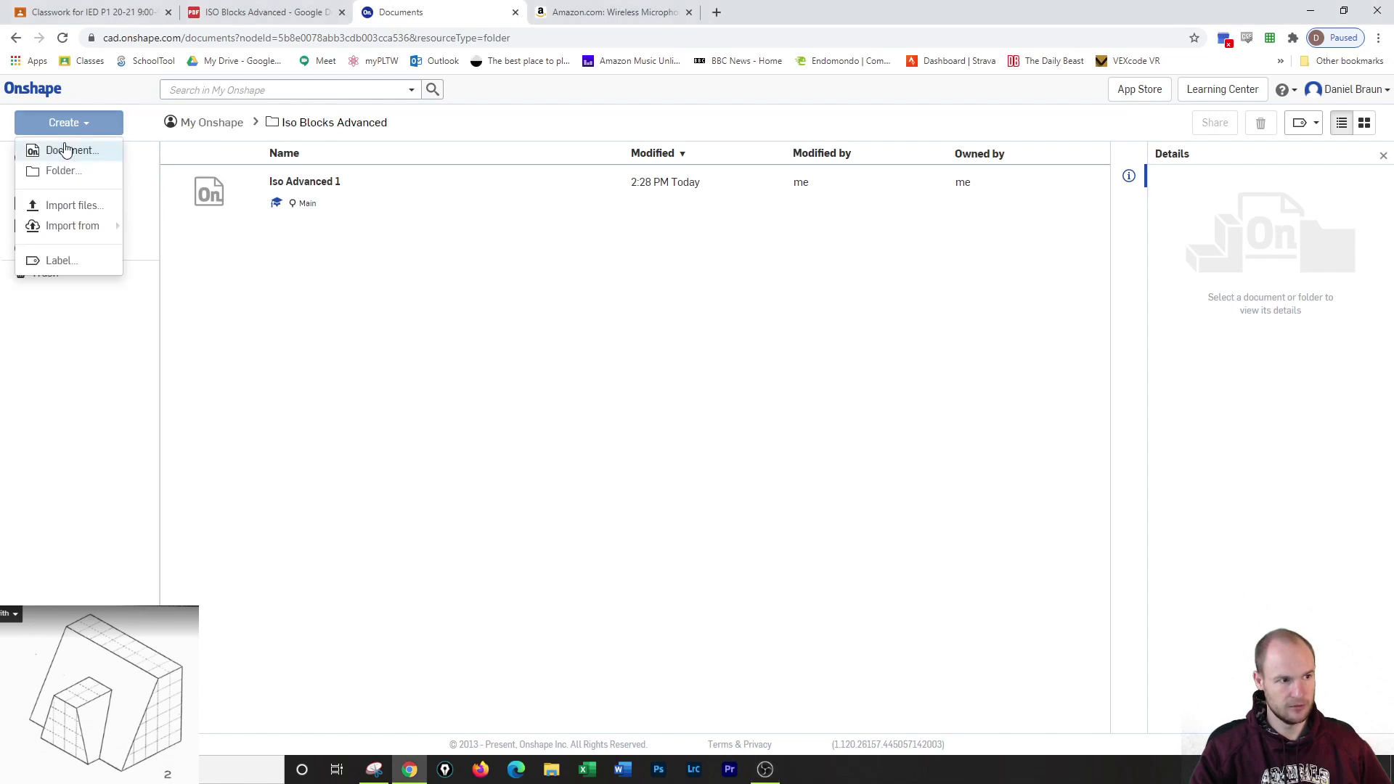
click(67, 150)
text(0)
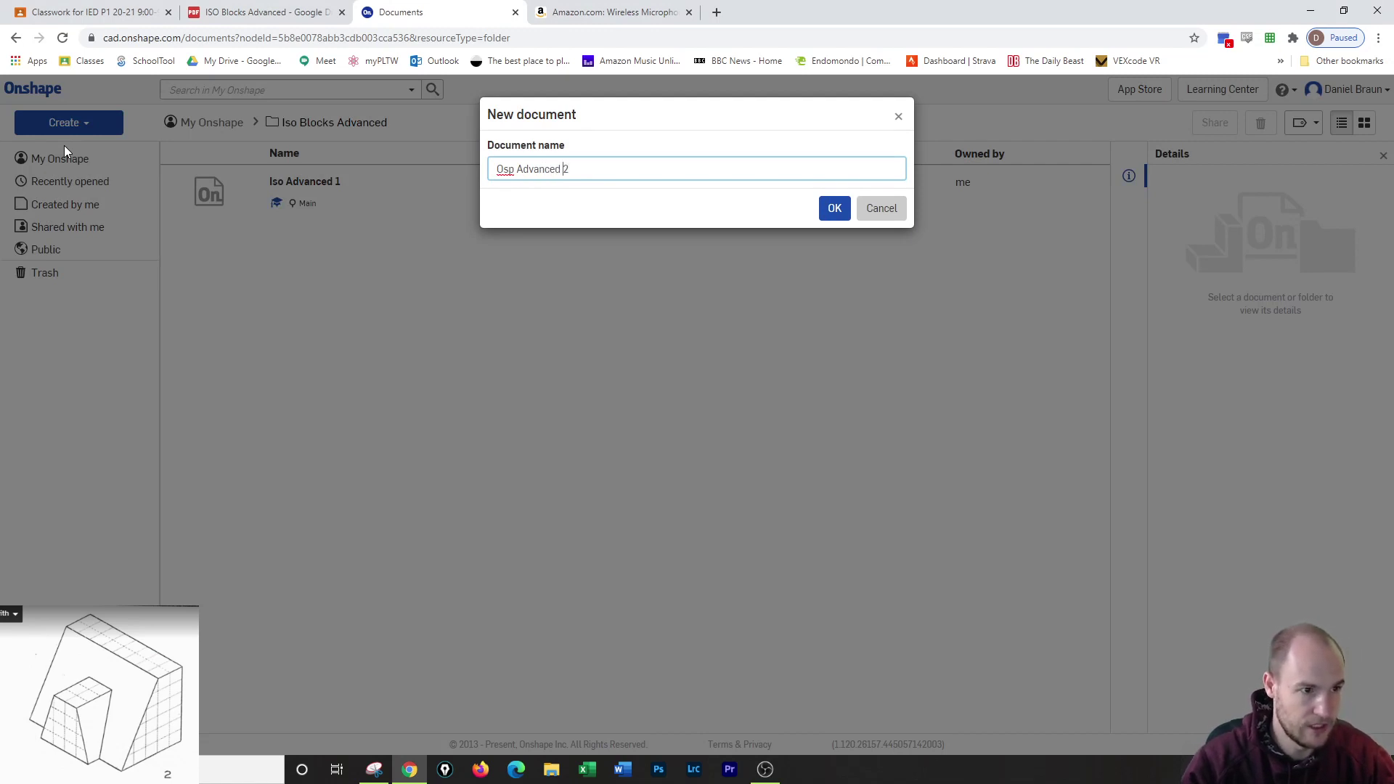
key(BackSpace)
key(BackSpace)
key(BackSpace)
text(iso)
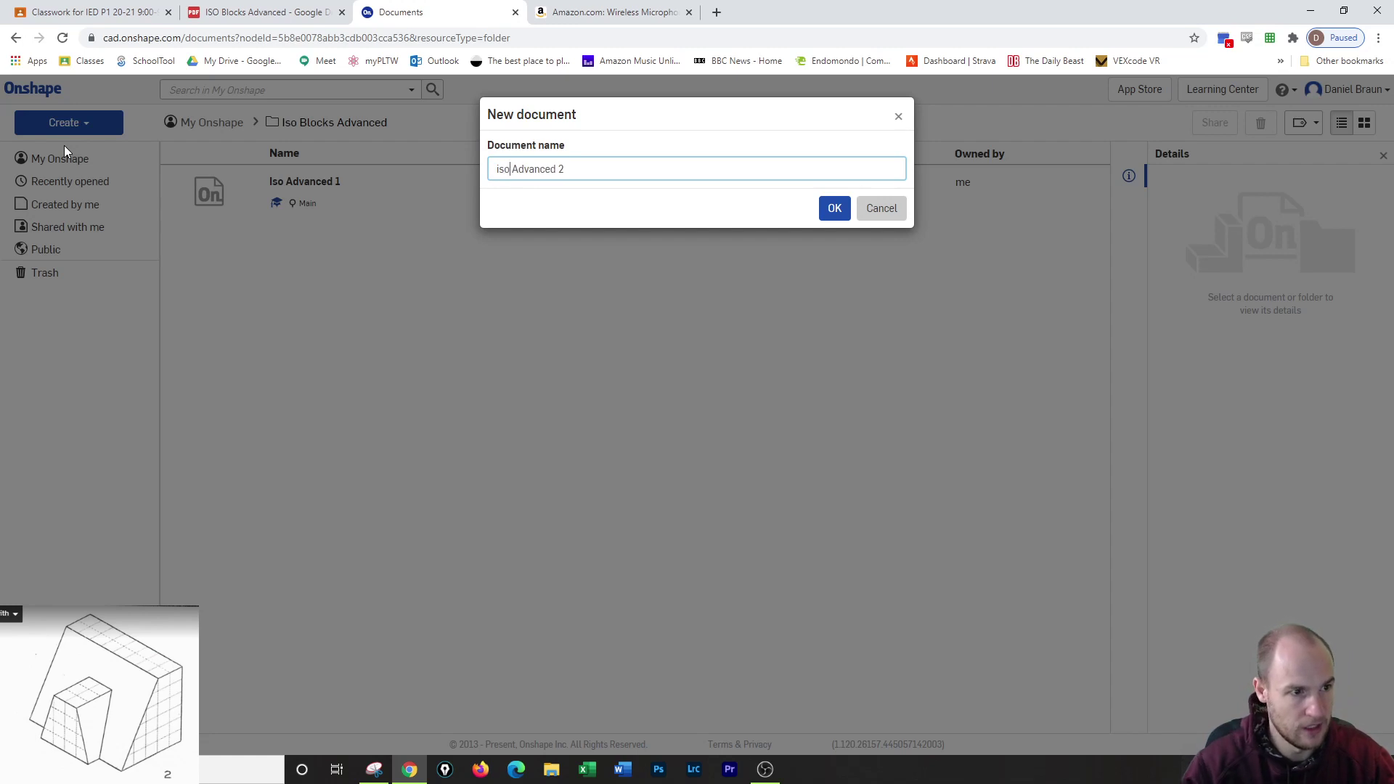
click(834, 209)
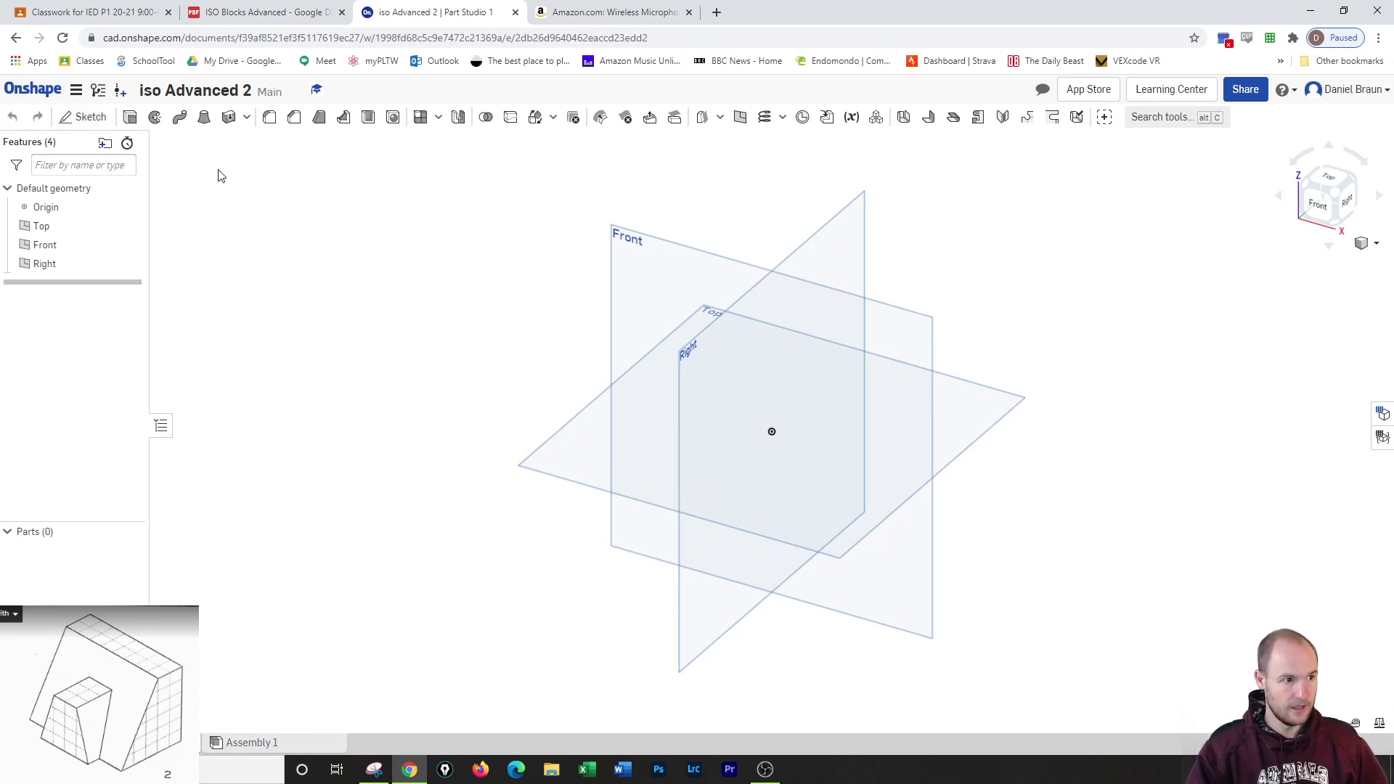
Sketch a corner rectangle on the Right plane, starting at the origin, about 2.05 in wide and 2.59 in high
click(84, 117)
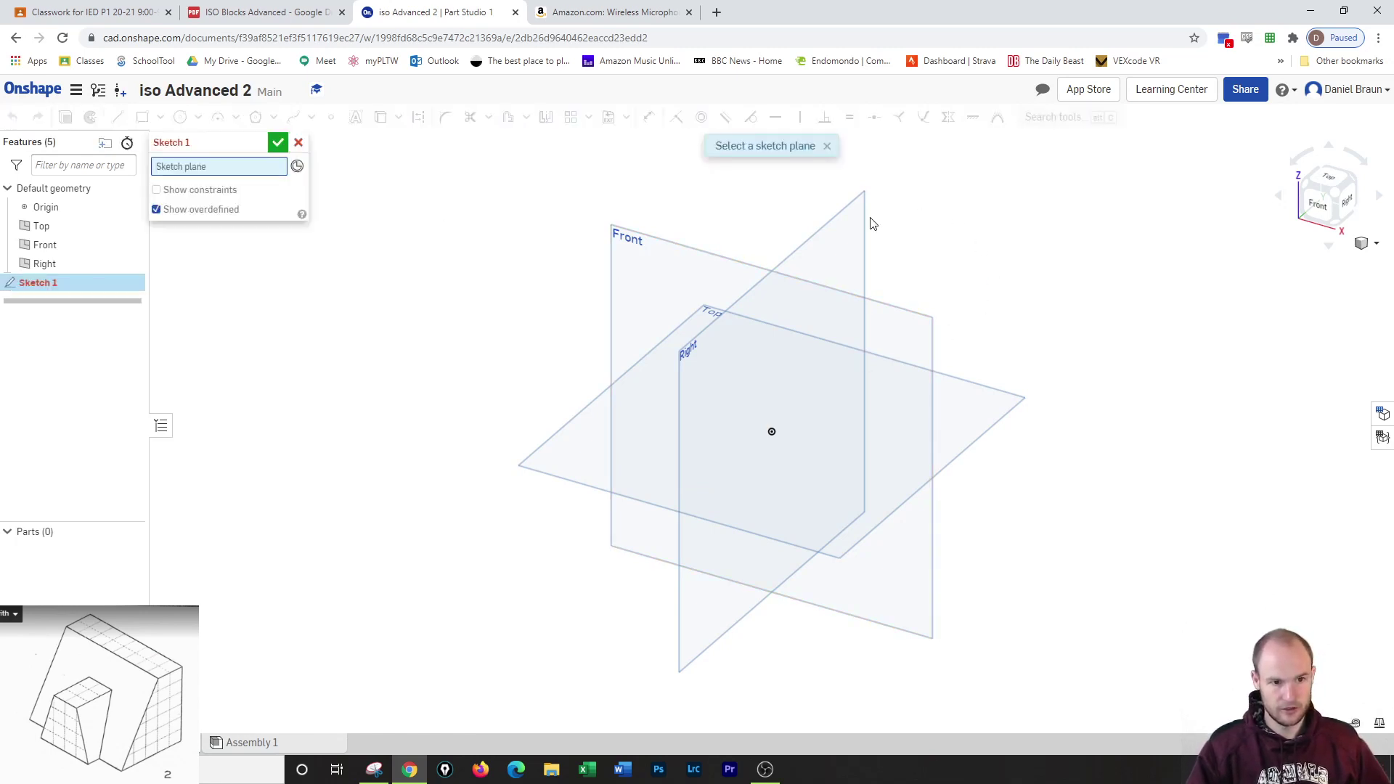
click(850, 235)
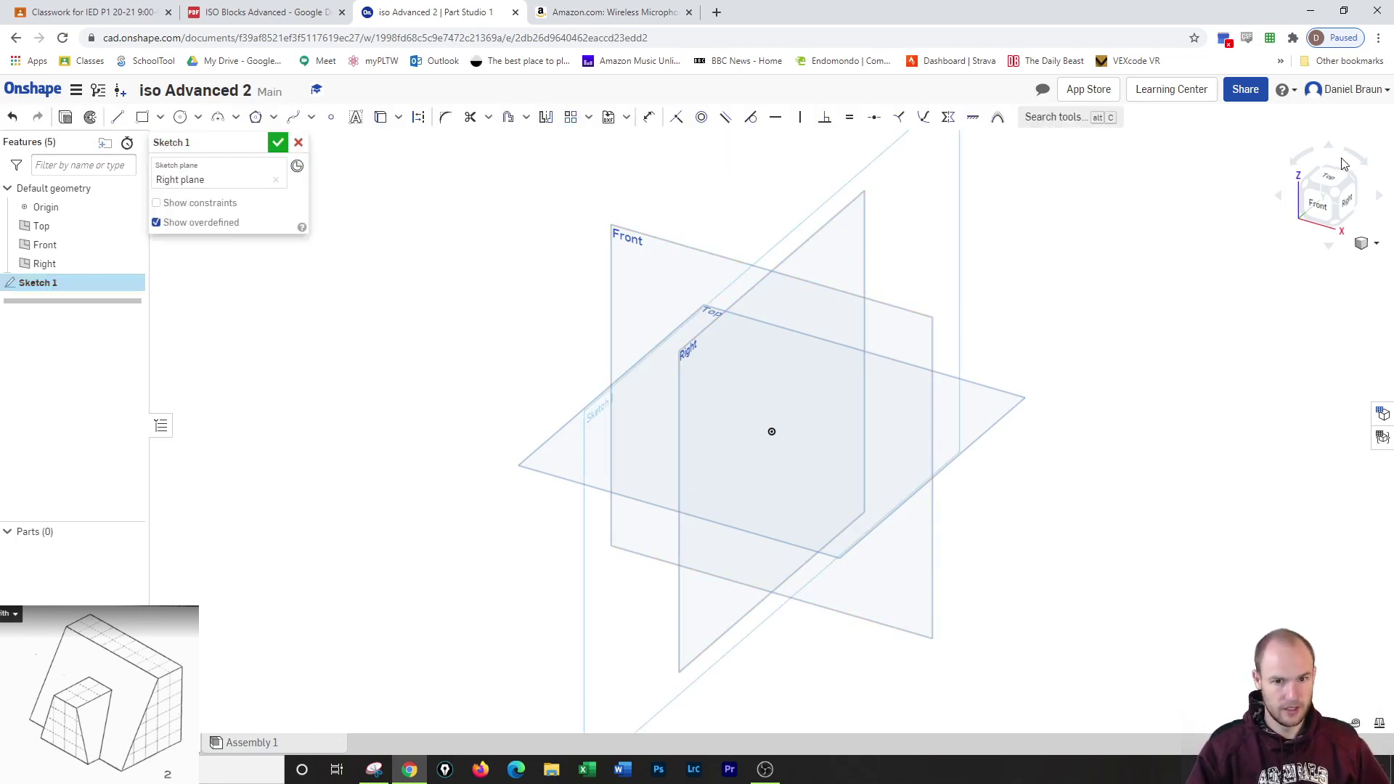
click(1348, 207)
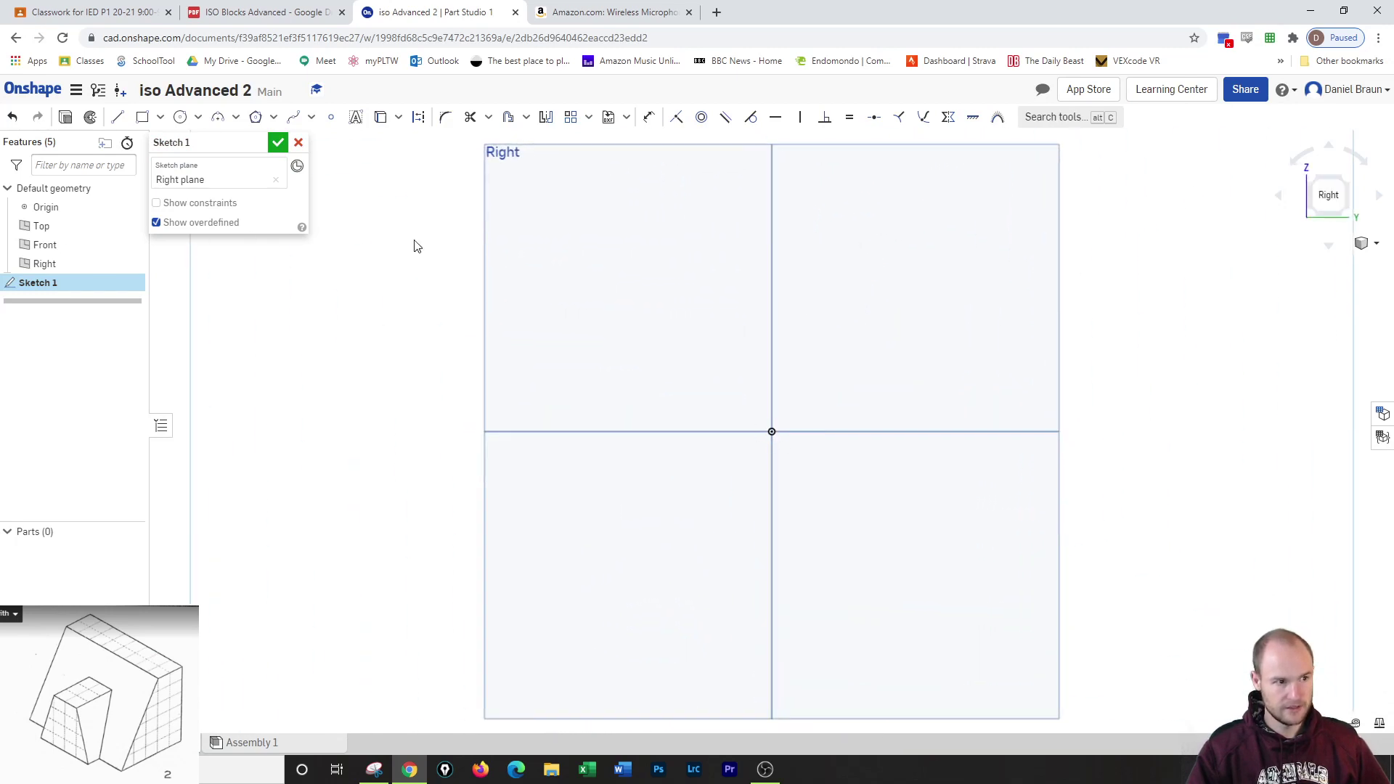
click(143, 118)
click(771, 432)
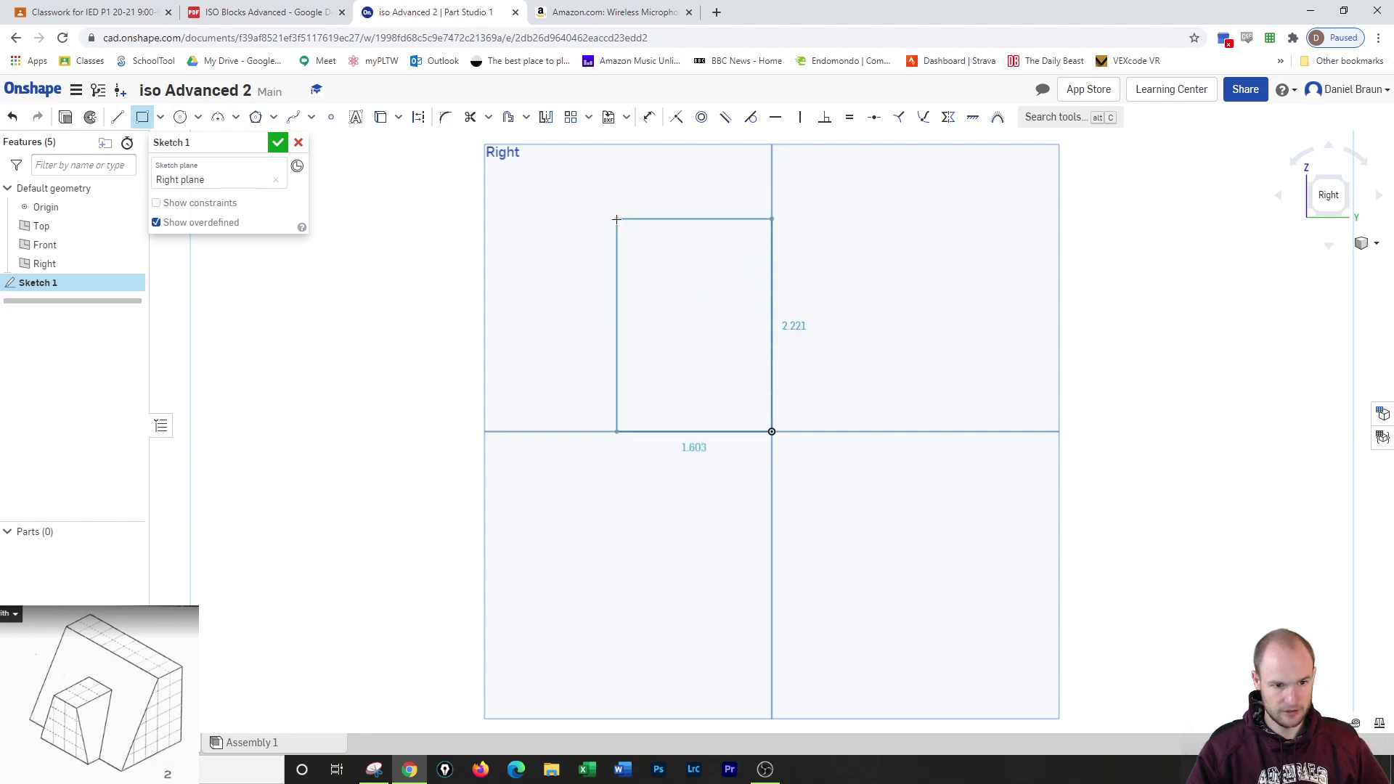
click(575, 184)
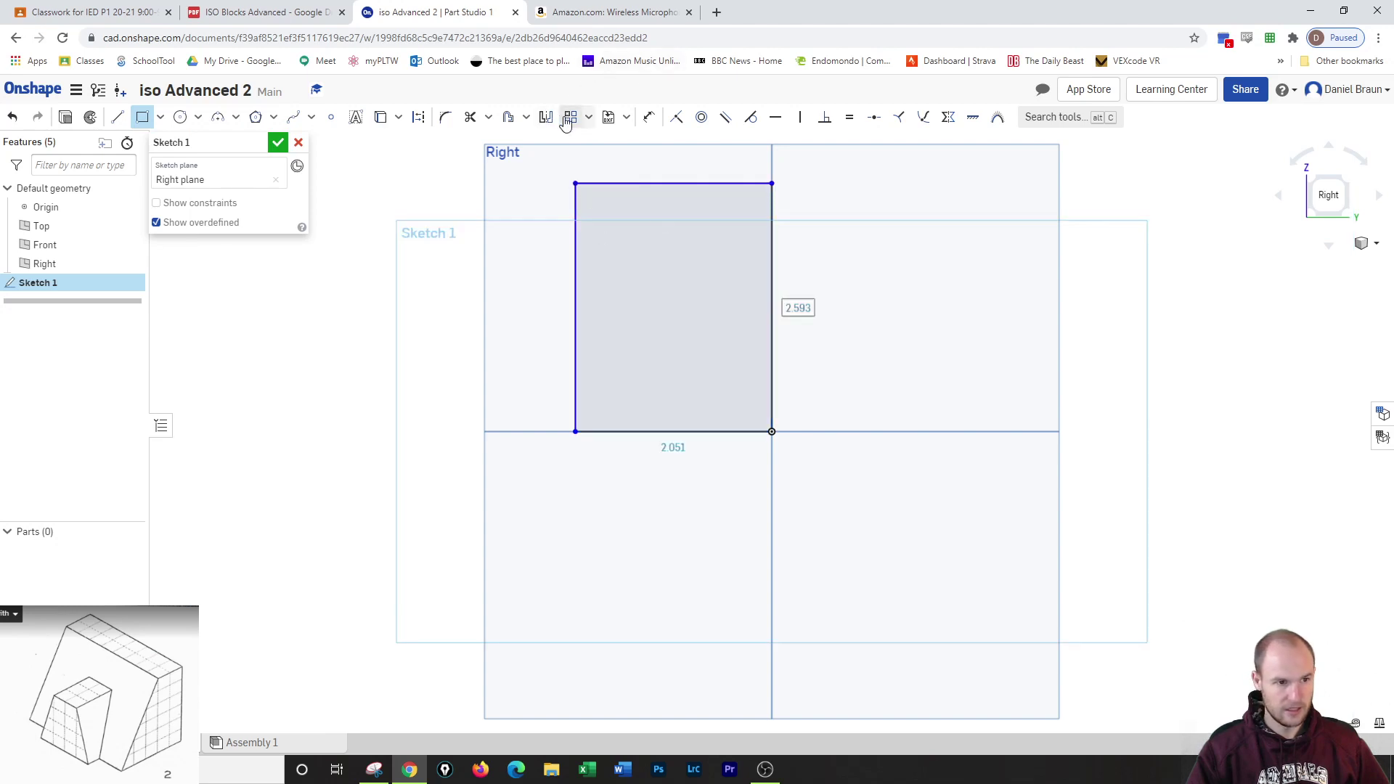
Dimension the rectangle to 6 in high and 5 in wide
click(649, 118)
click(772, 276)
click(796, 279)
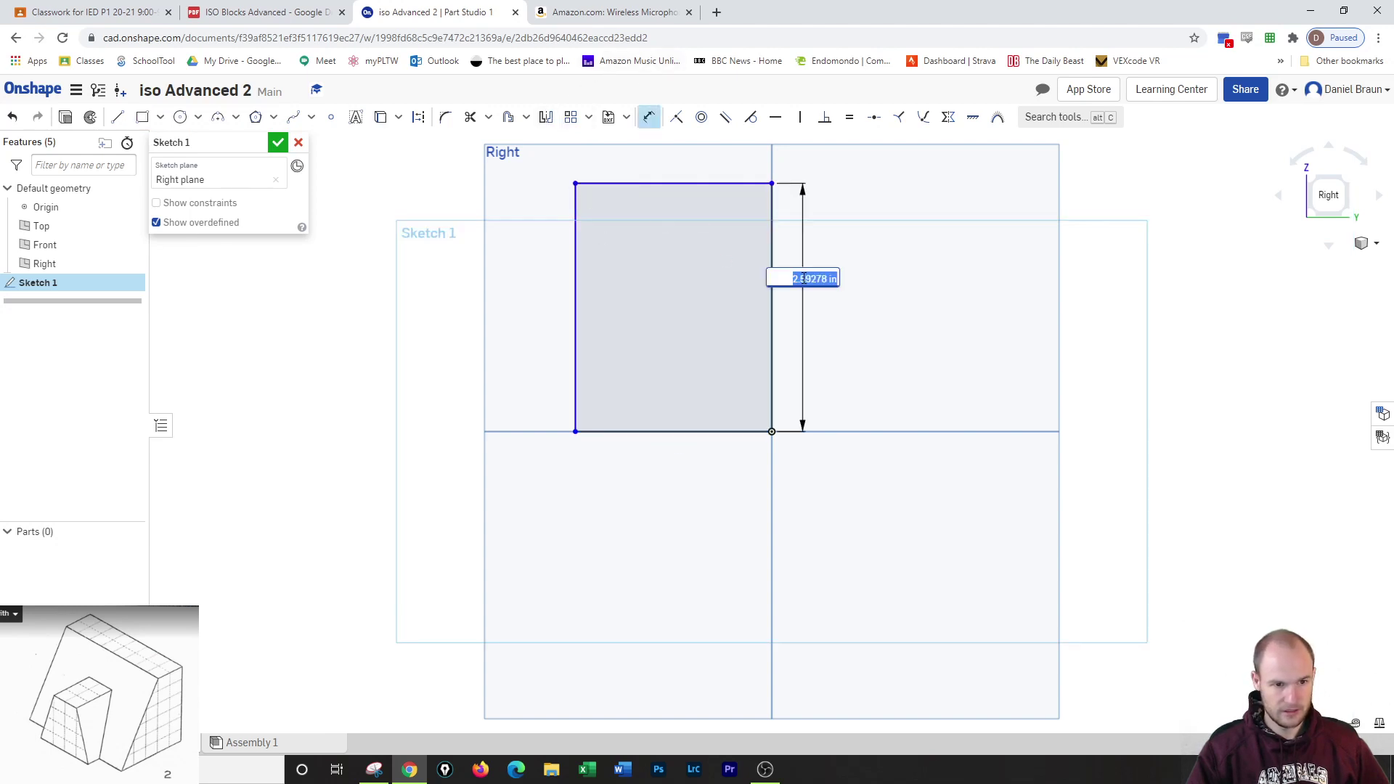
text(6)
key(Return)
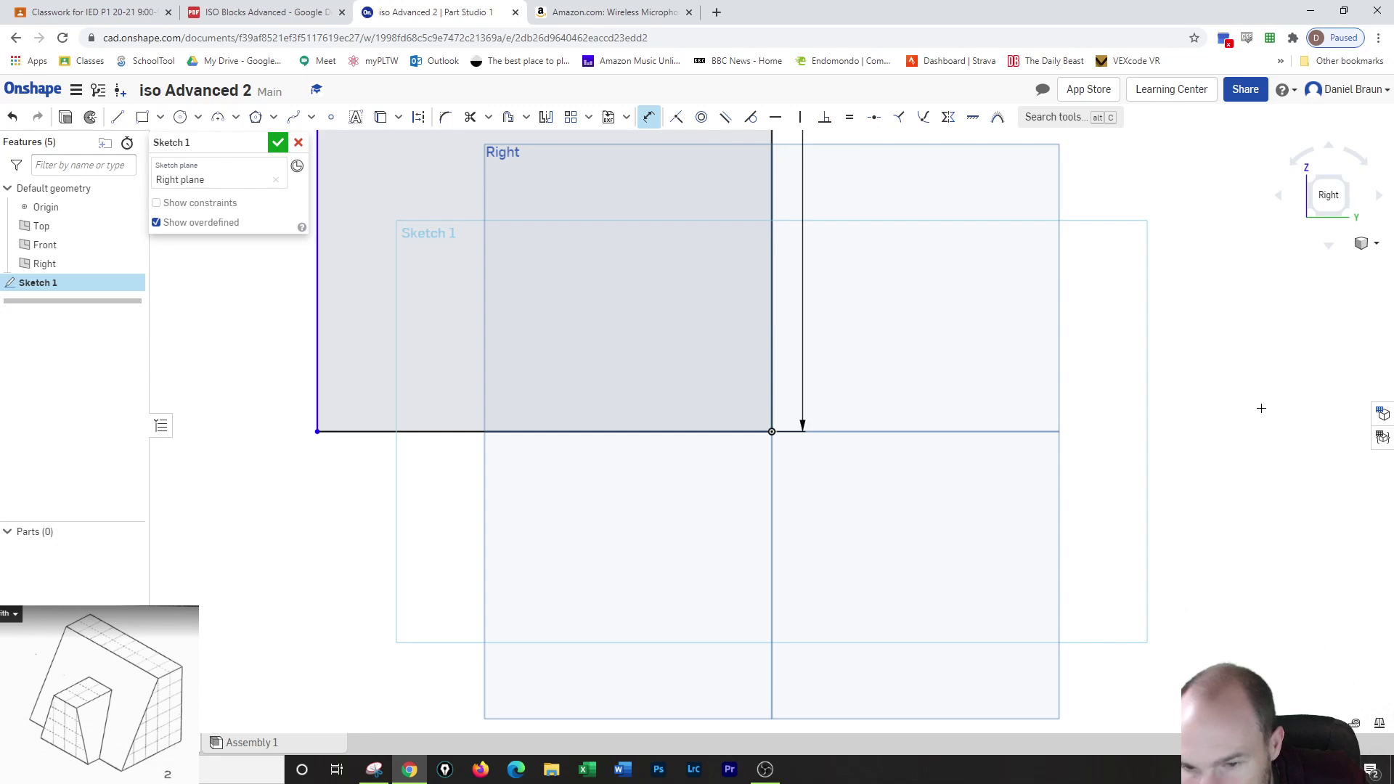
click(435, 431)
click(437, 498)
text(5)
key(Return)
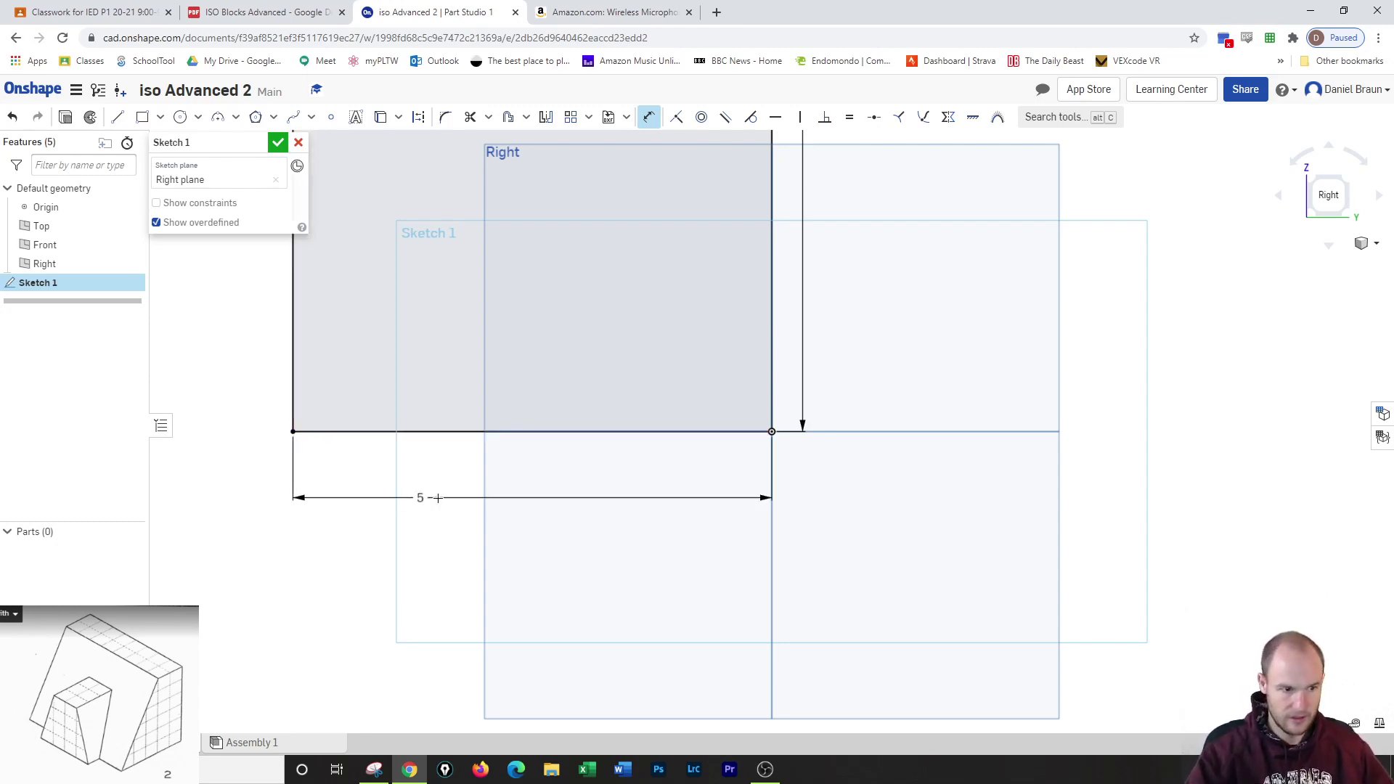
Draw a slanted line about 6.56 in long from the rectangle's lower-left corner to its top edge
scroll(436, 508, down, 5)
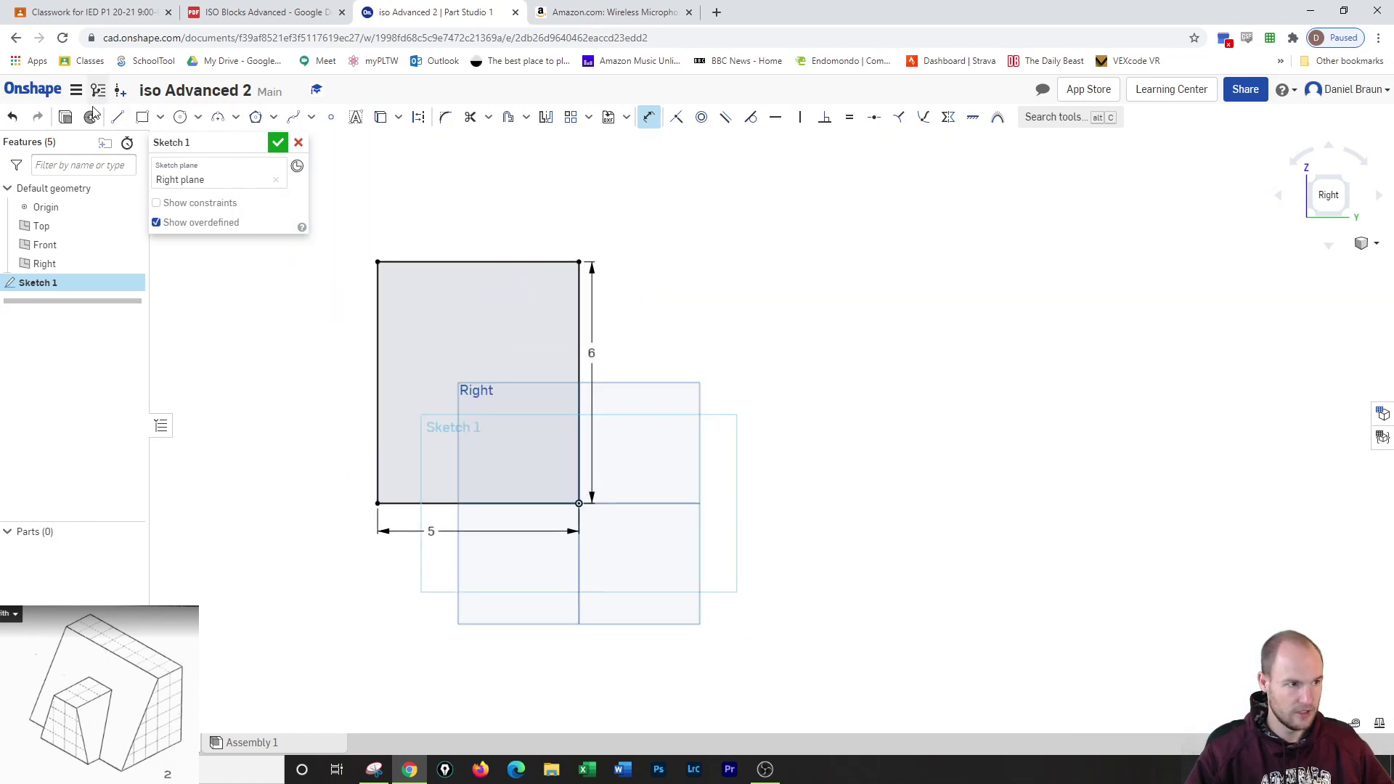
click(117, 117)
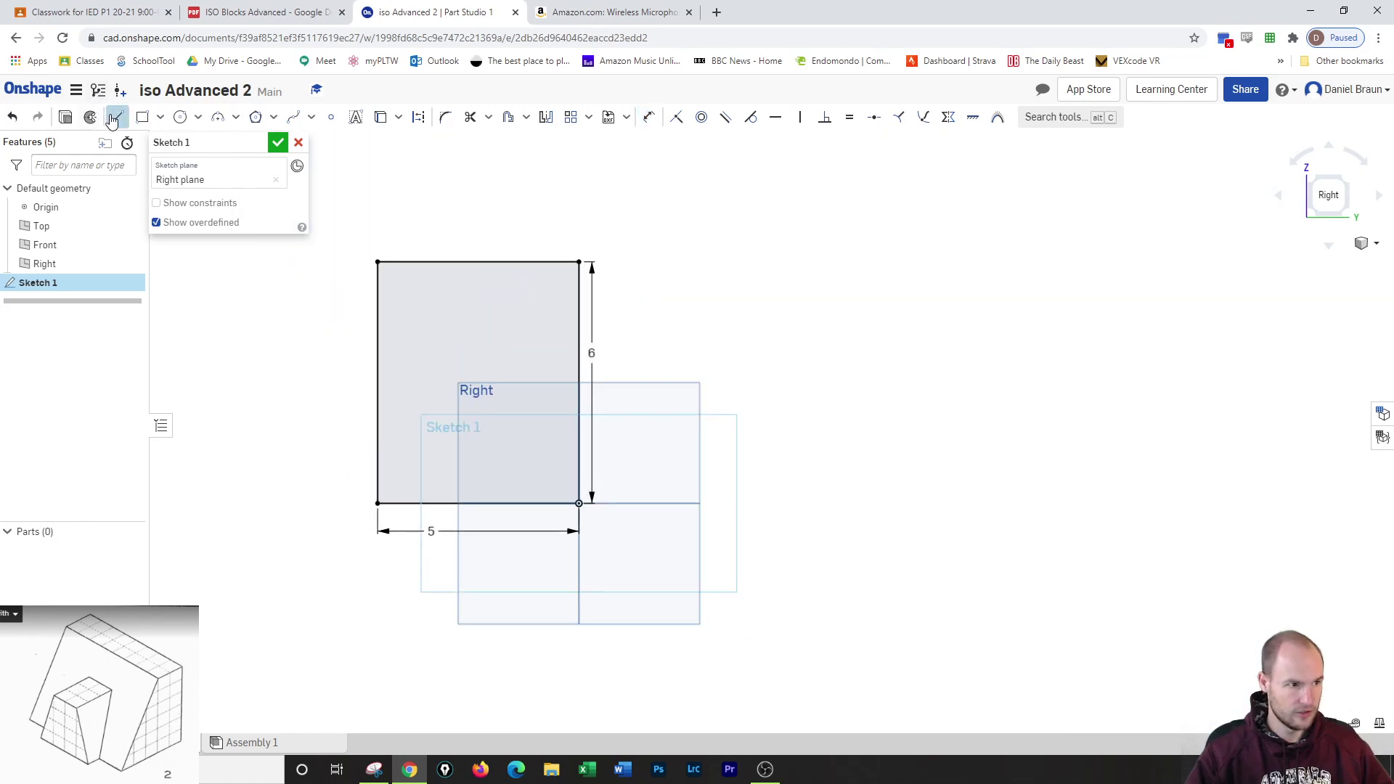
click(378, 502)
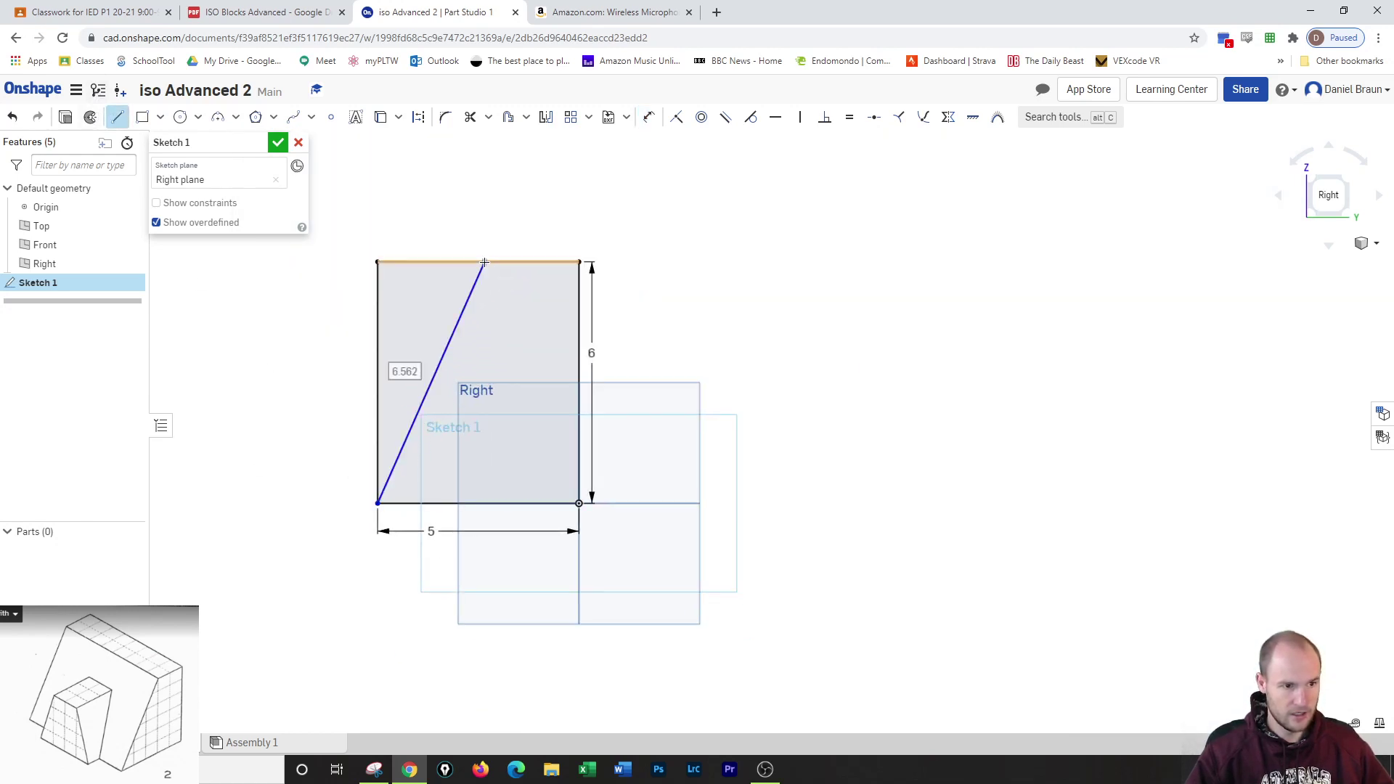
click(484, 262)
right_click(676, 197)
Dimension the slanted line's upper end 2 in from the rectangle's upper-right corner, then leave the sketch, keeping its geometry
click(649, 117)
click(485, 262)
click(579, 262)
click(577, 201)
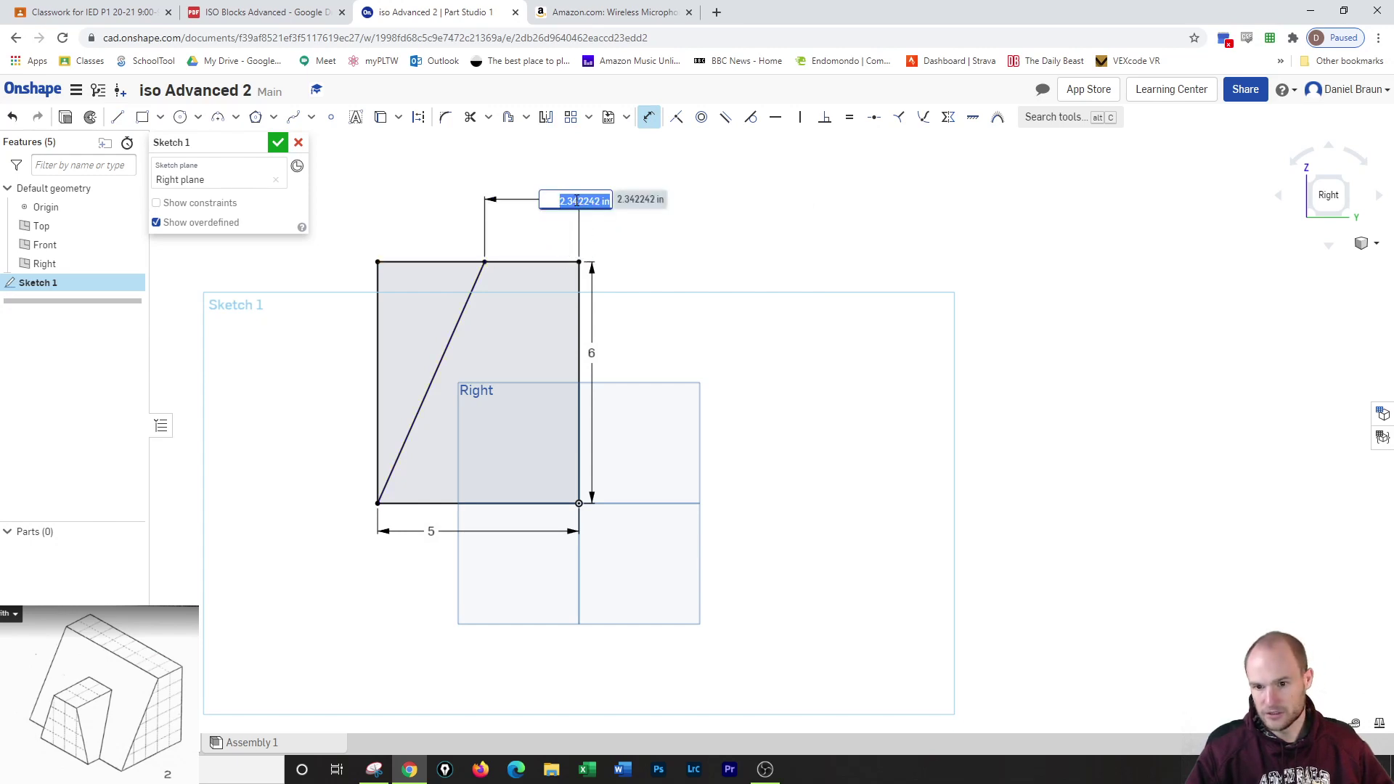
text(2)
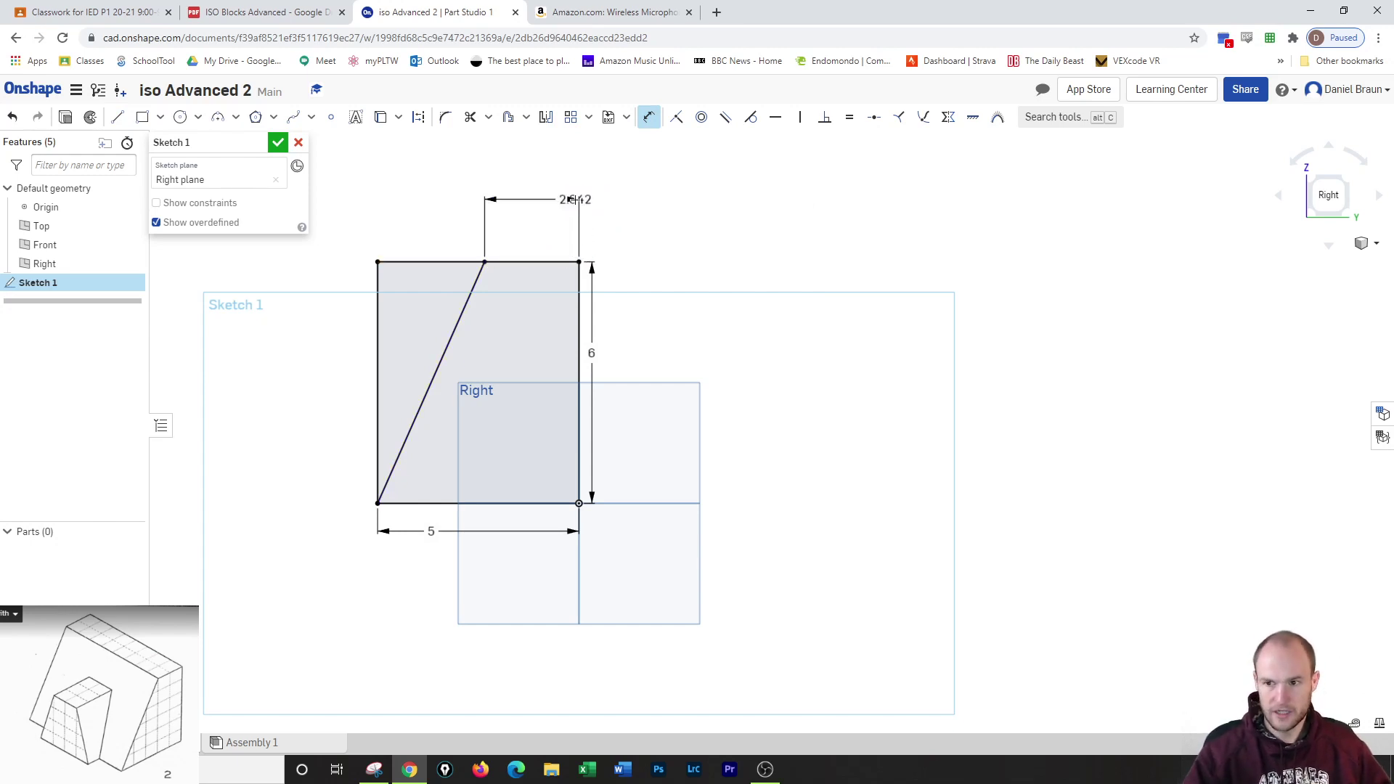
key(Return)
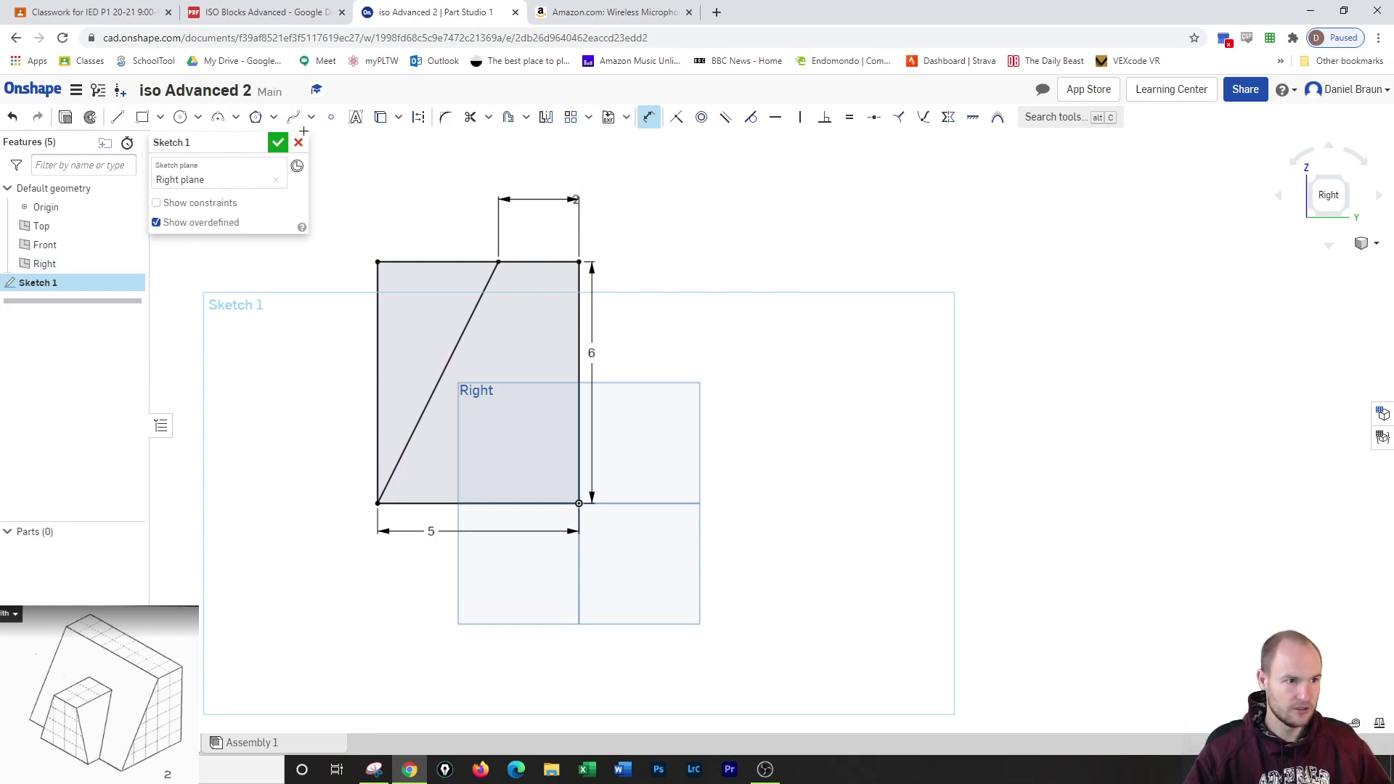
click(299, 144)
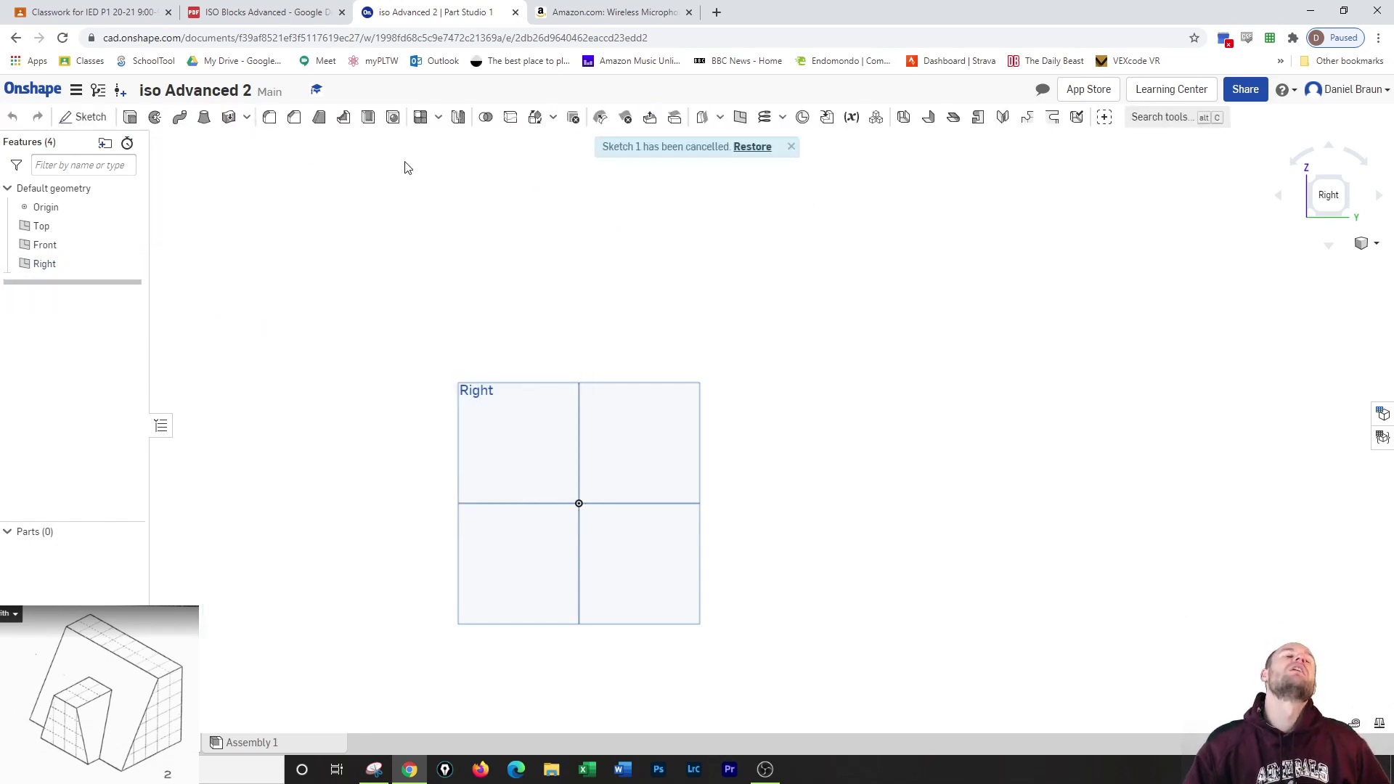
click(748, 150)
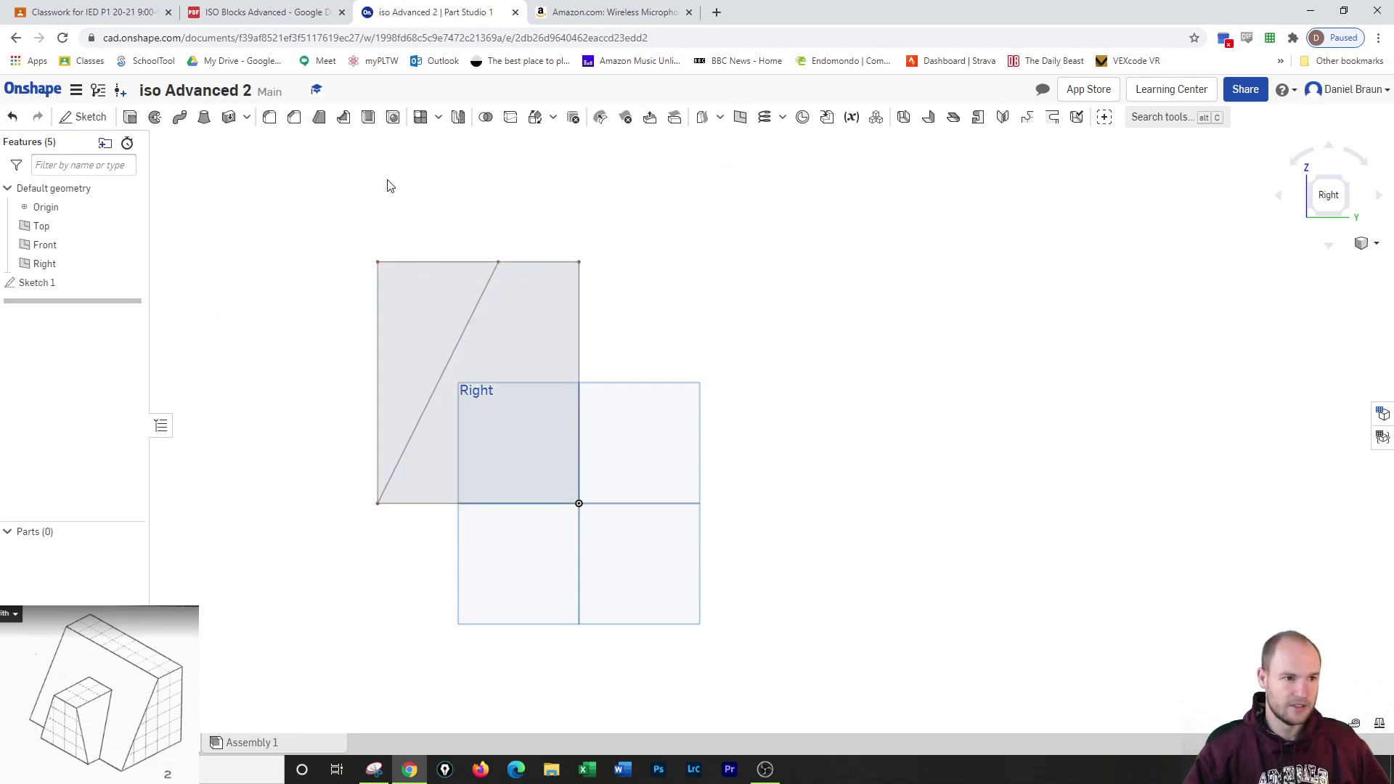
Extrude the trapezoidal region beside the slanted line as a new solid with a blind depth of 8 in
click(130, 117)
click(525, 380)
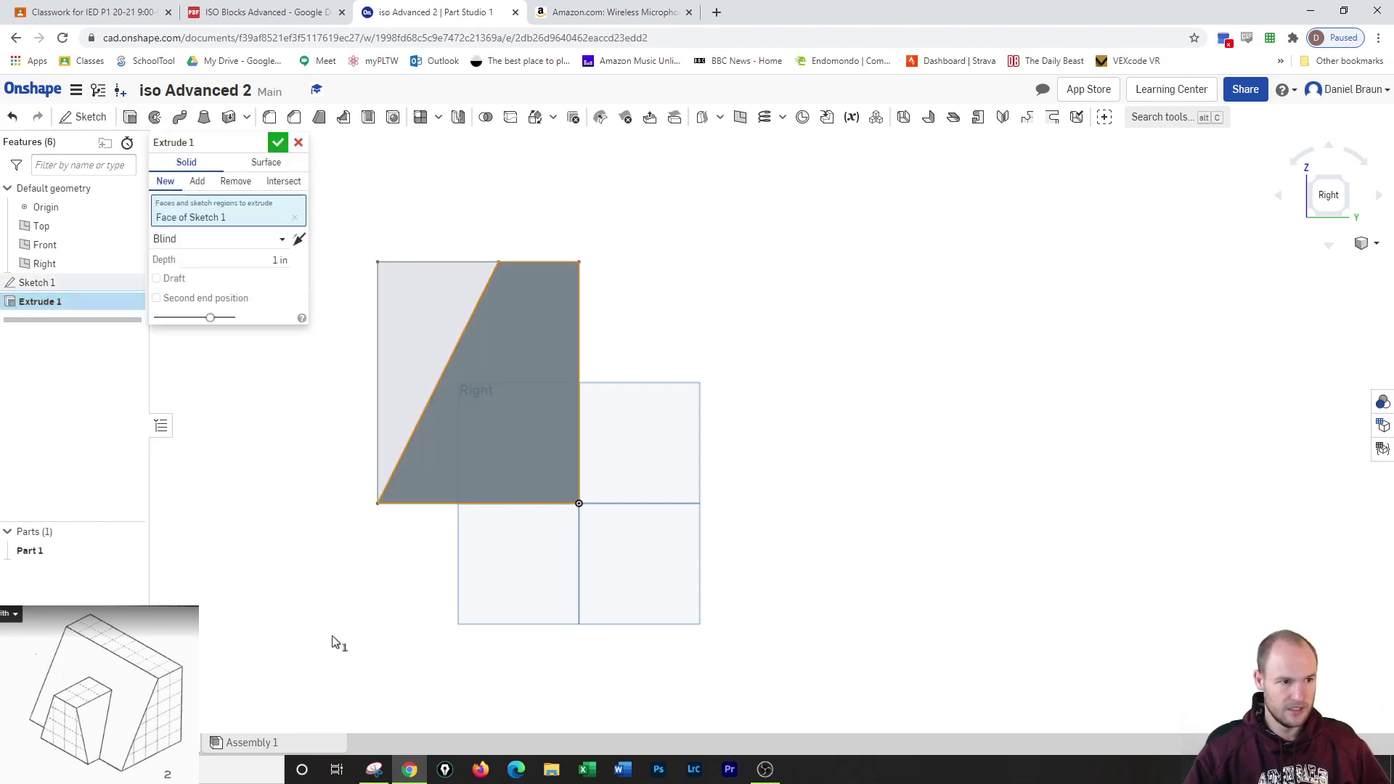
click(289, 261)
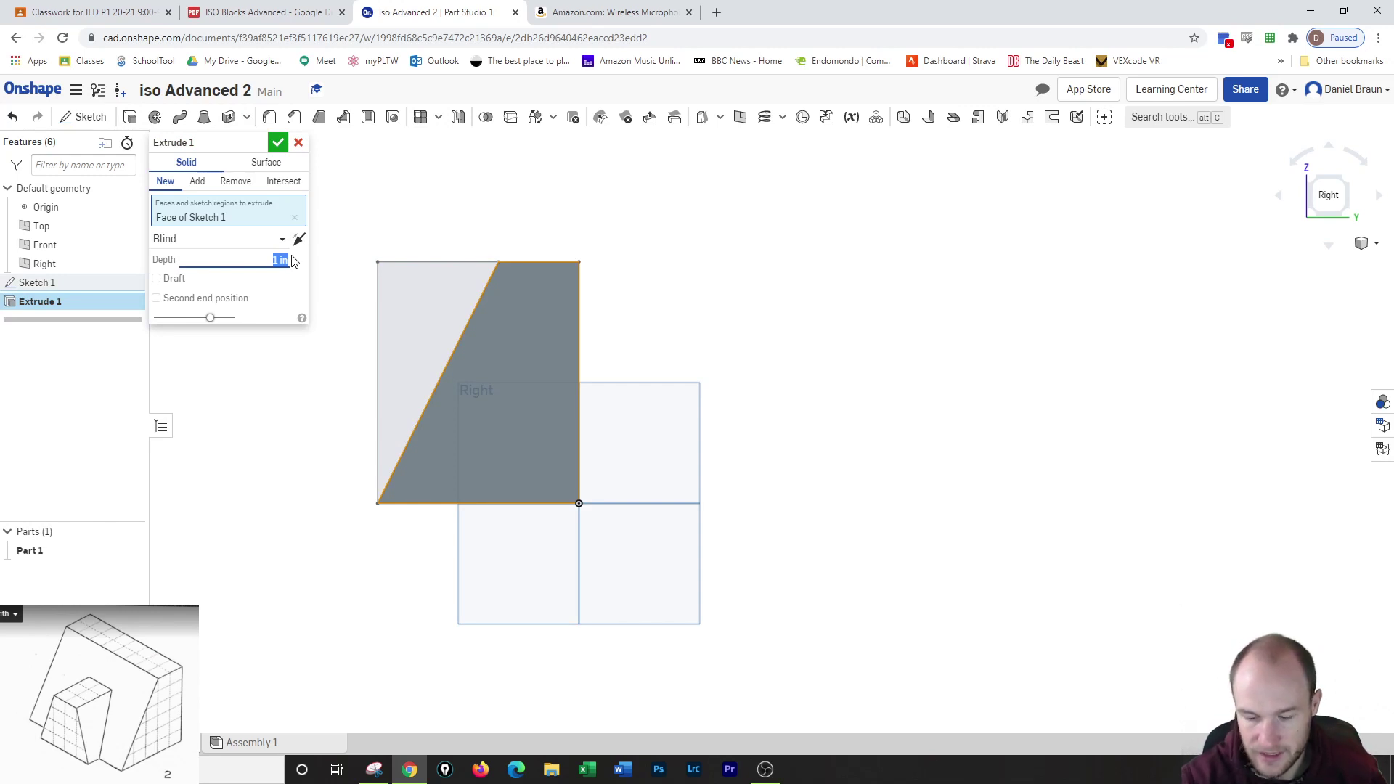
text(8)
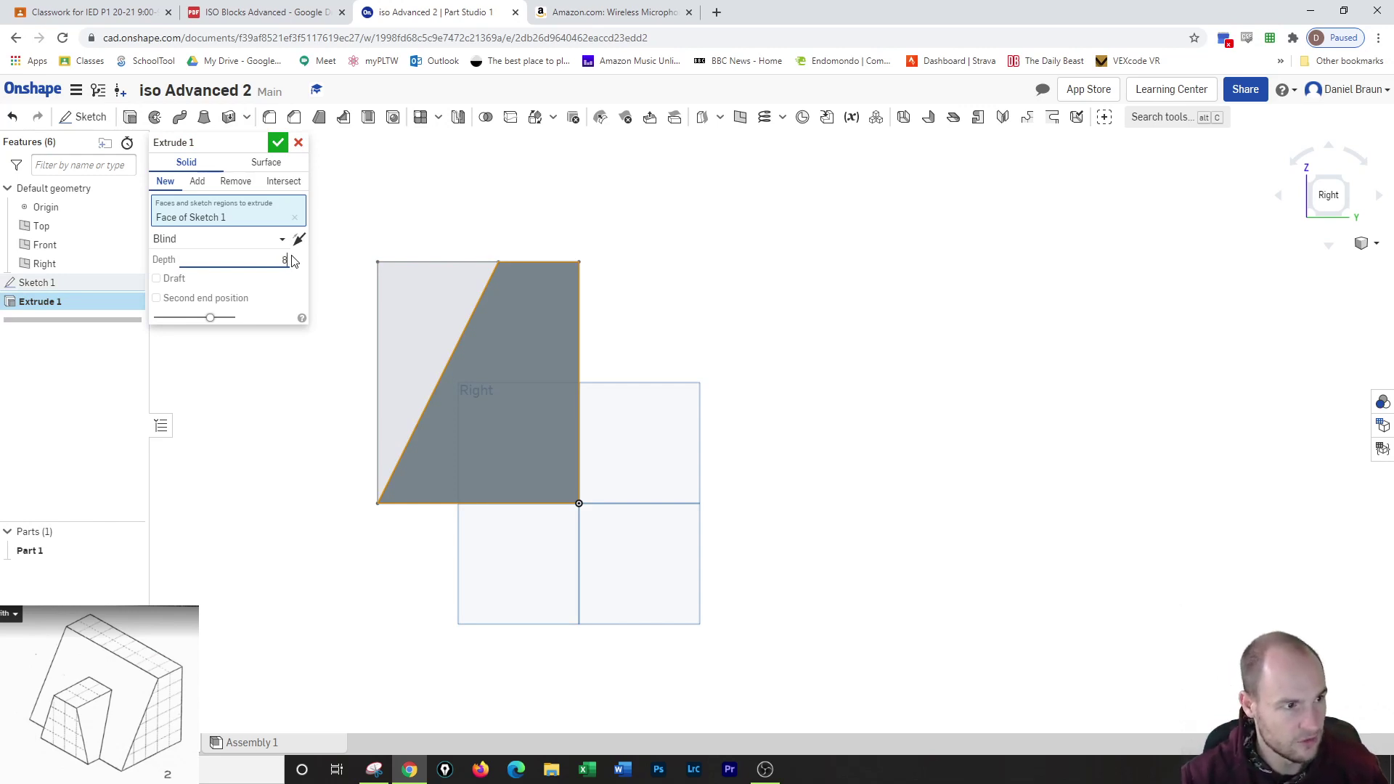
key(Return)
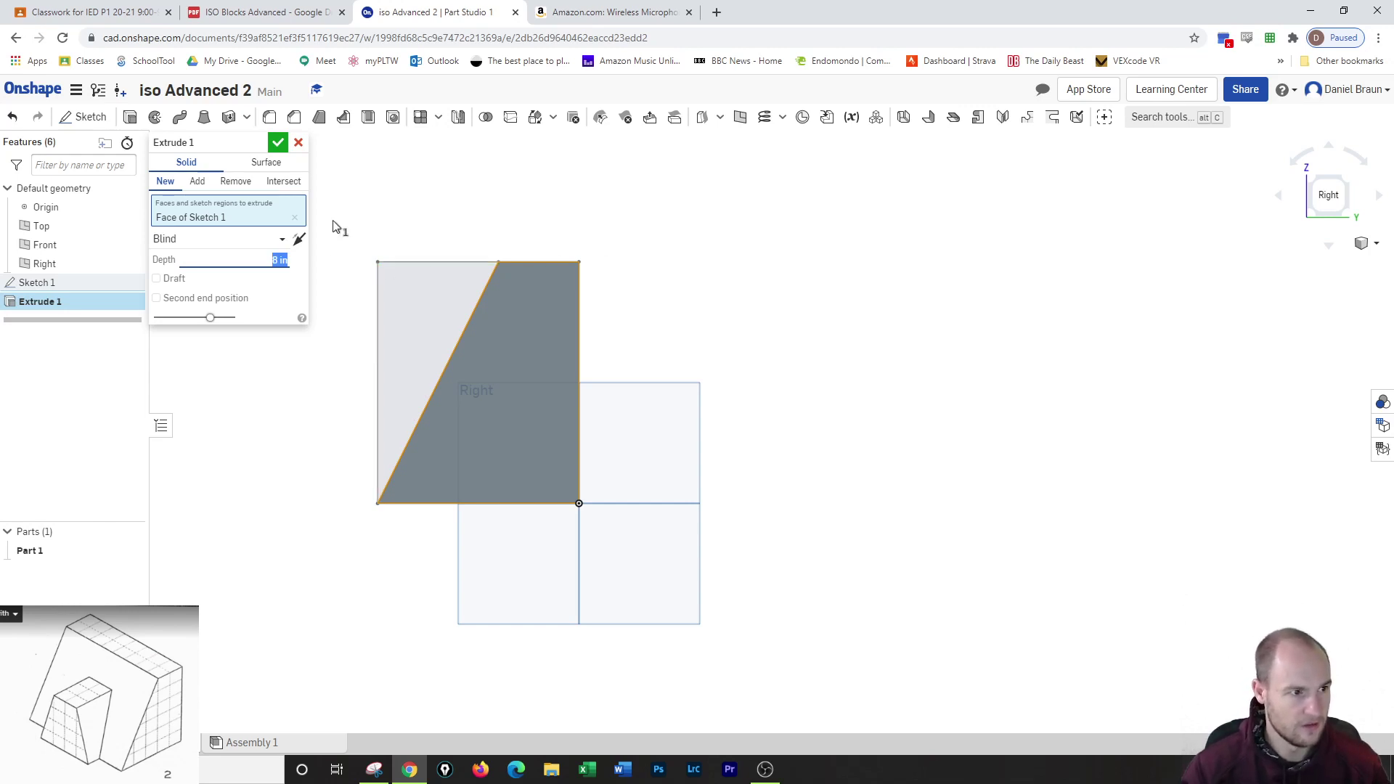
click(278, 142)
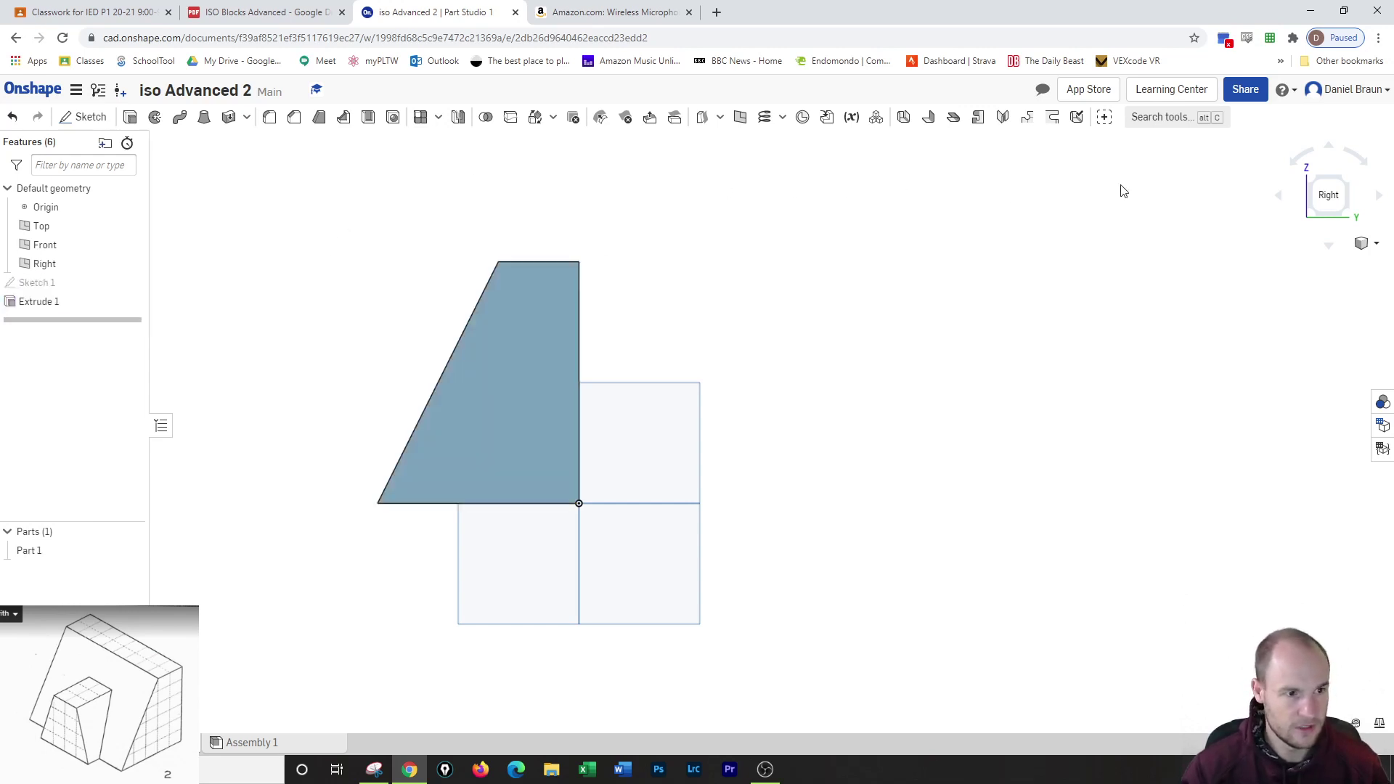
Sketch a closed trapezoid on the block's vertical back face, based on its bottom edge, about 5.2 in wide below and 2.83 in above
click(1313, 190)
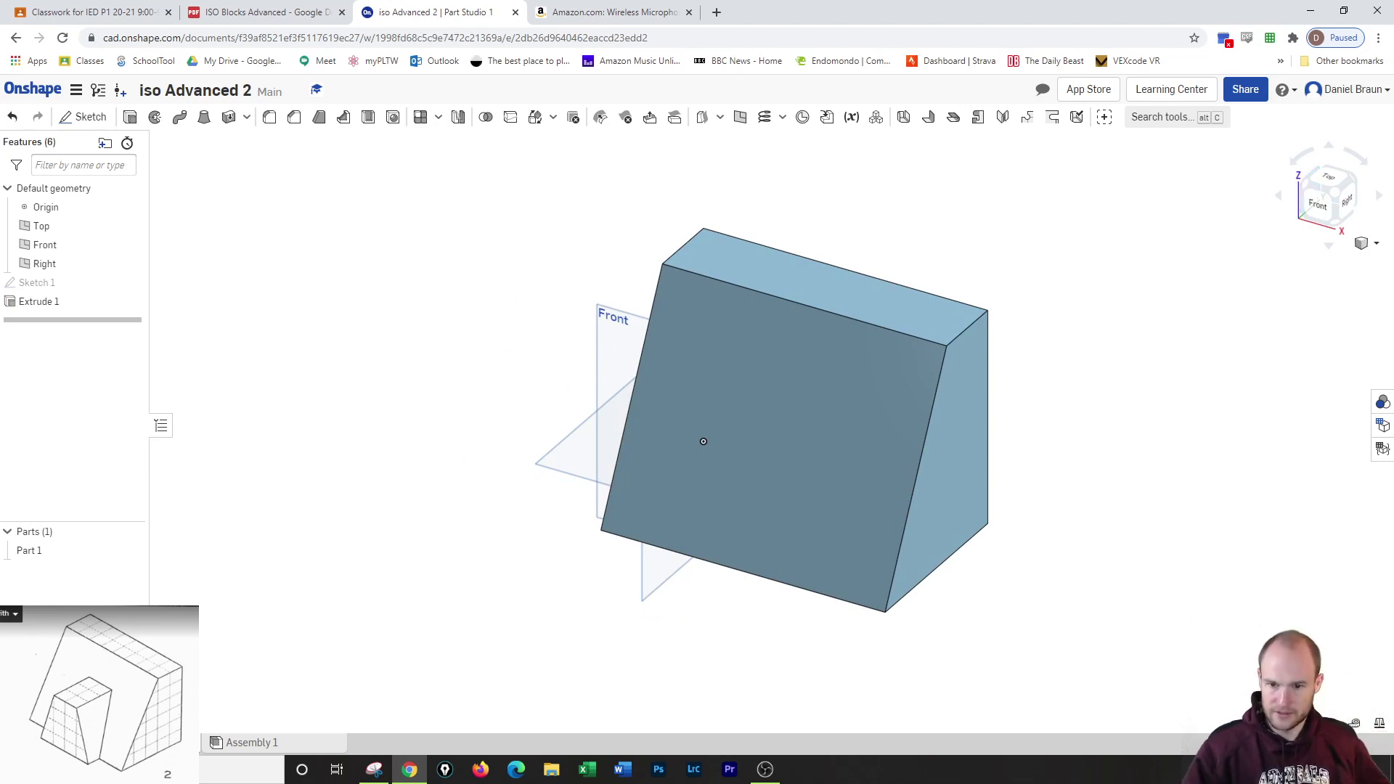
click(1362, 179)
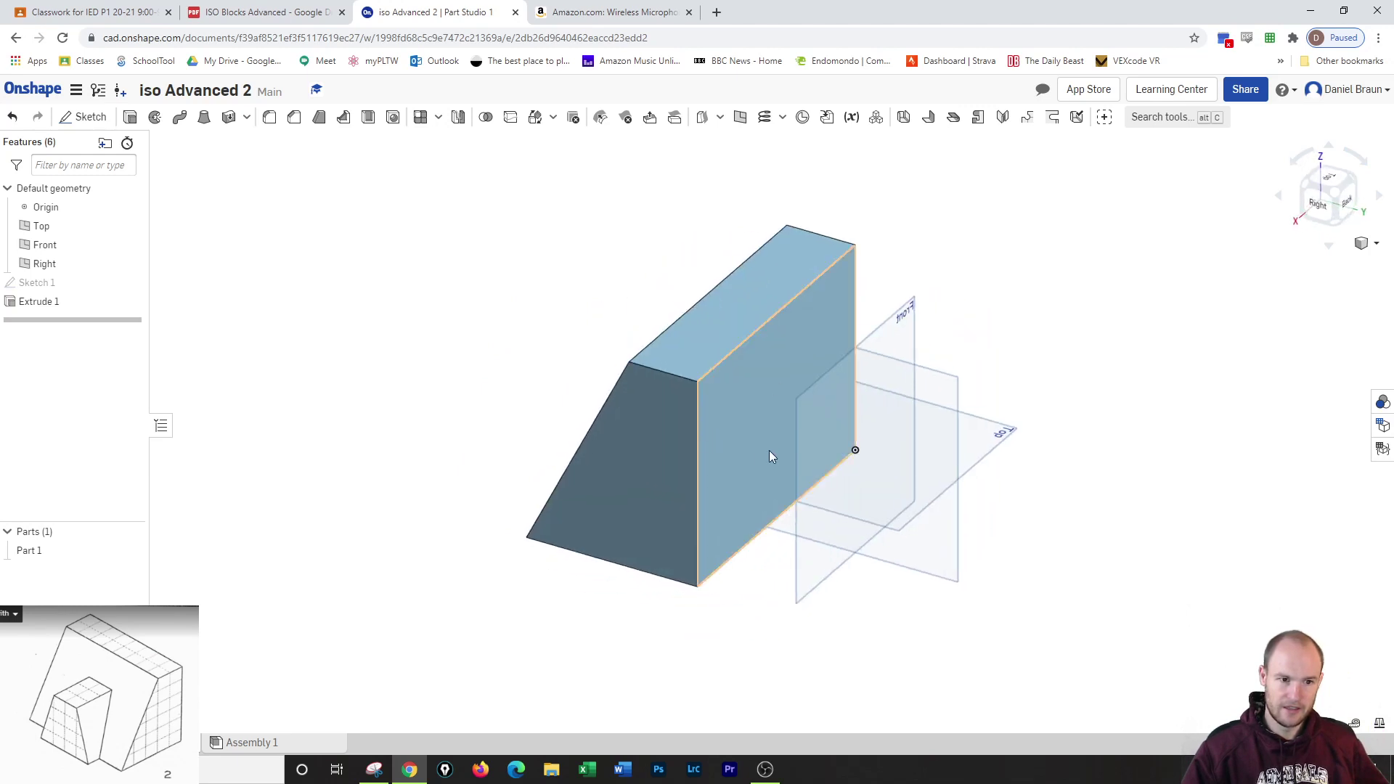
click(84, 117)
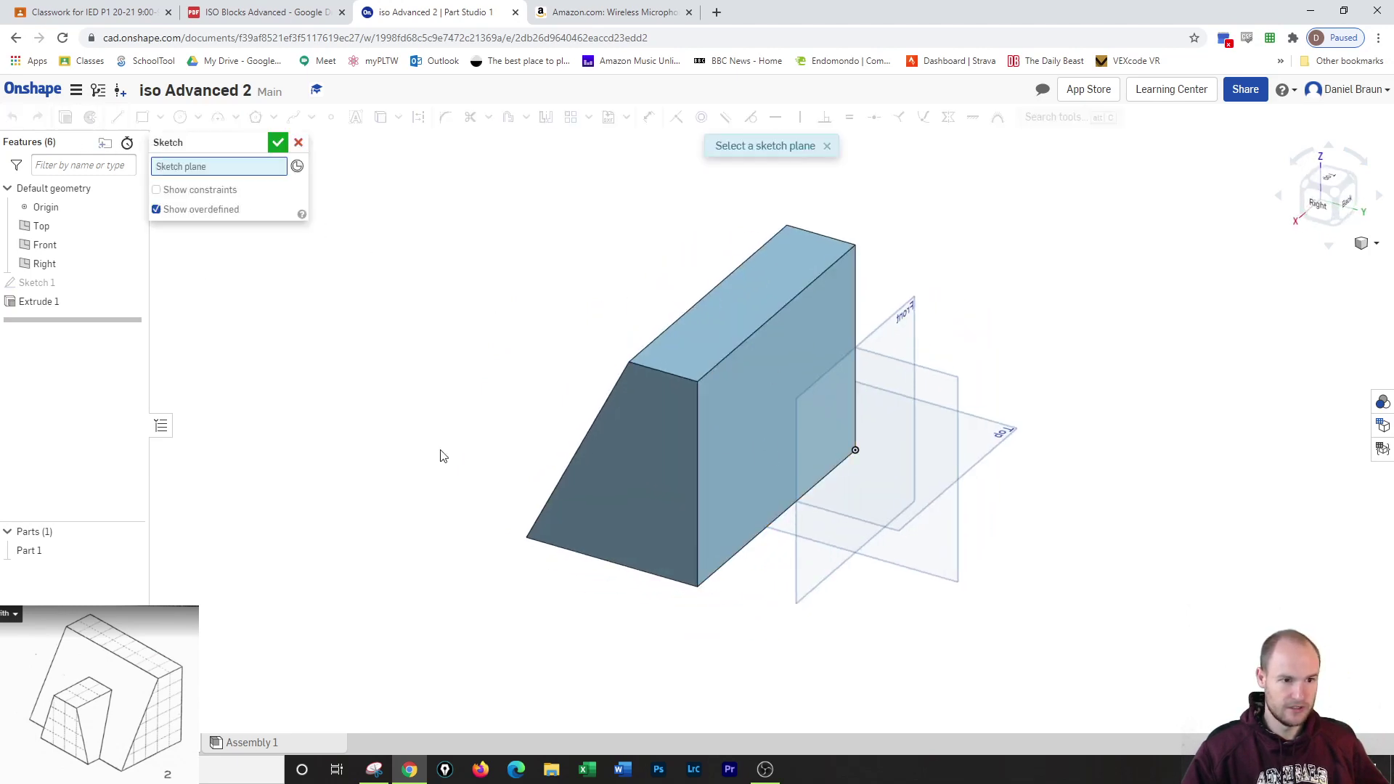
click(775, 418)
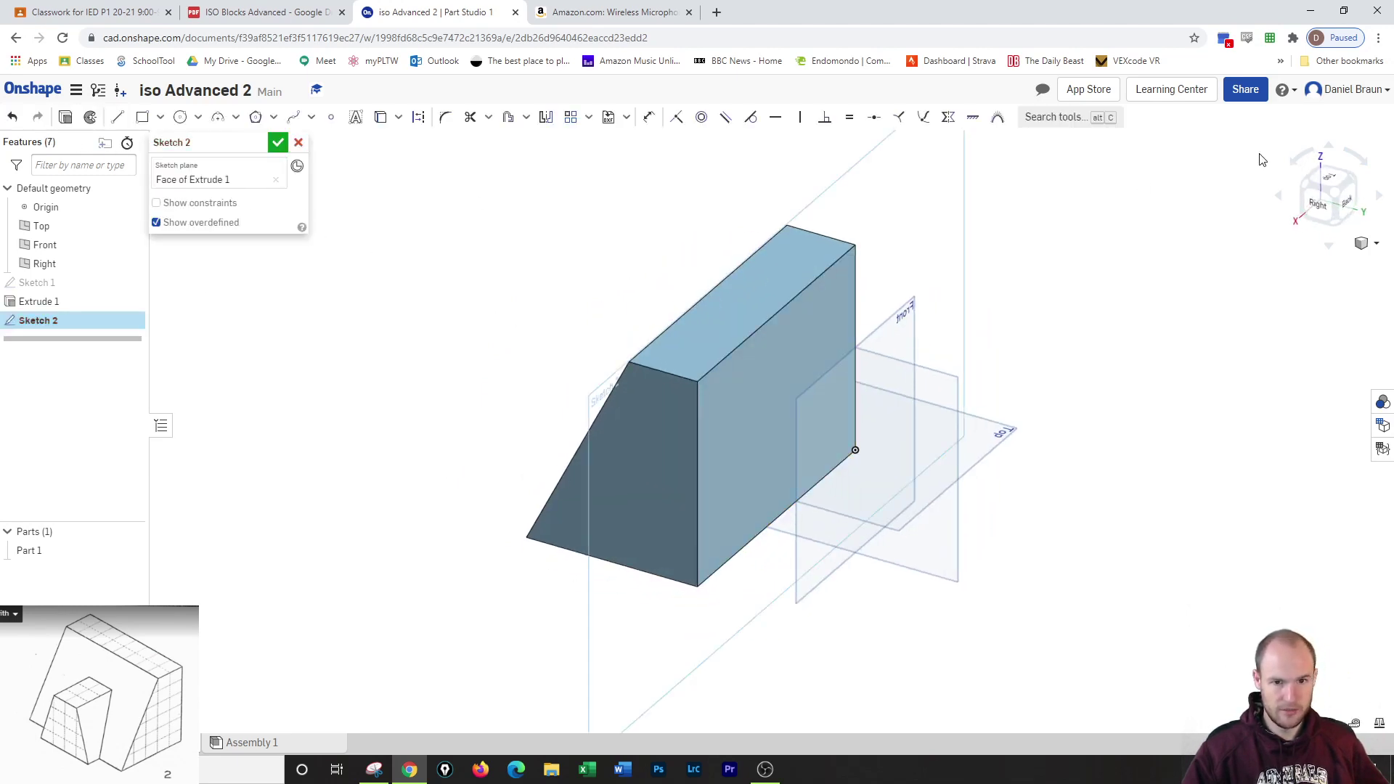
click(1342, 197)
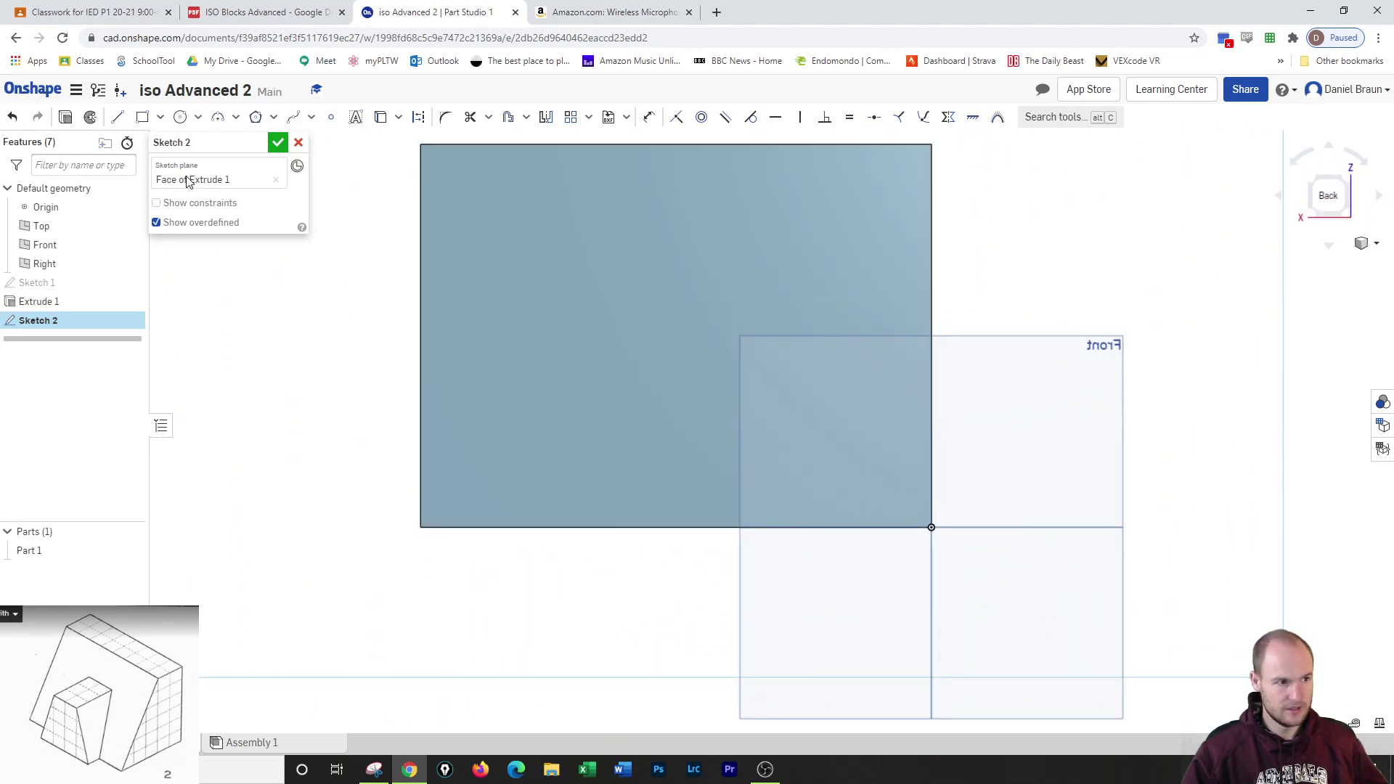
click(117, 116)
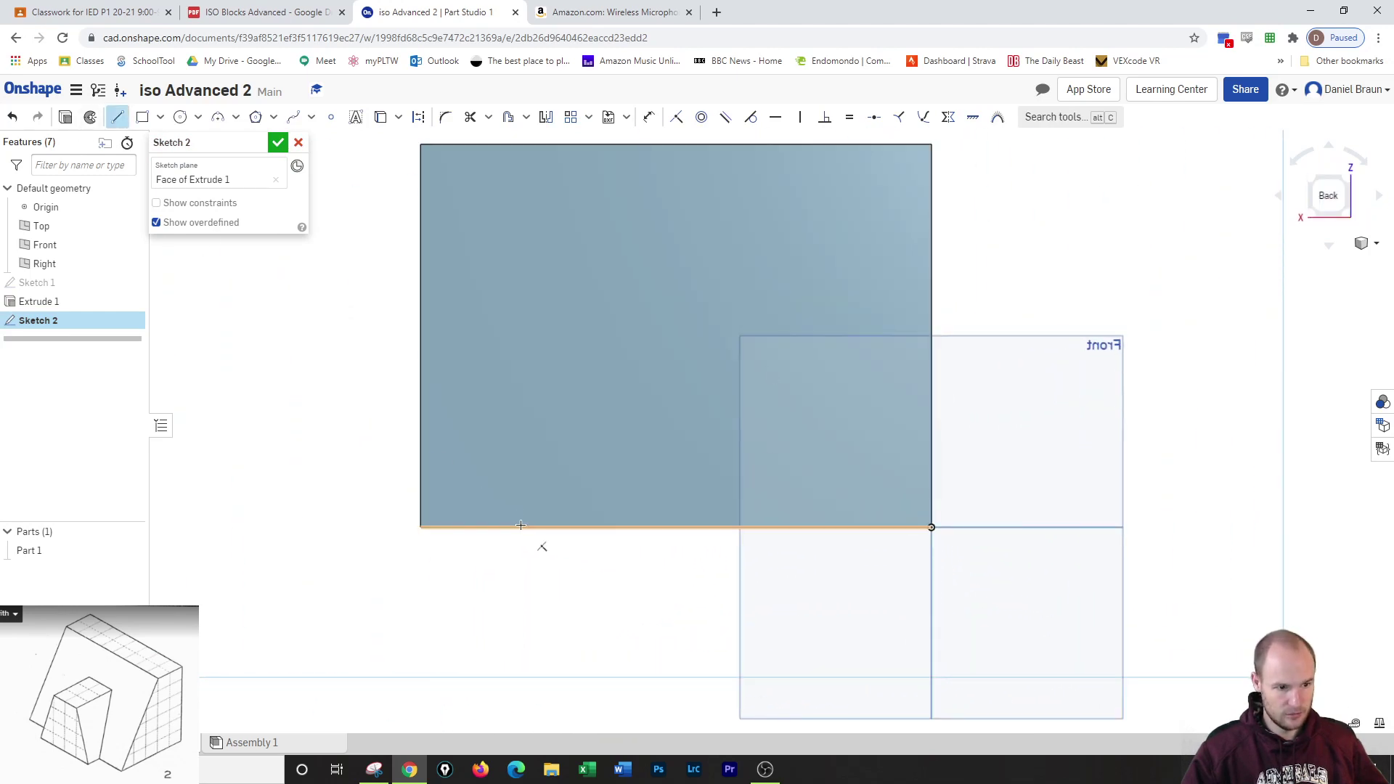
click(521, 525)
click(587, 384)
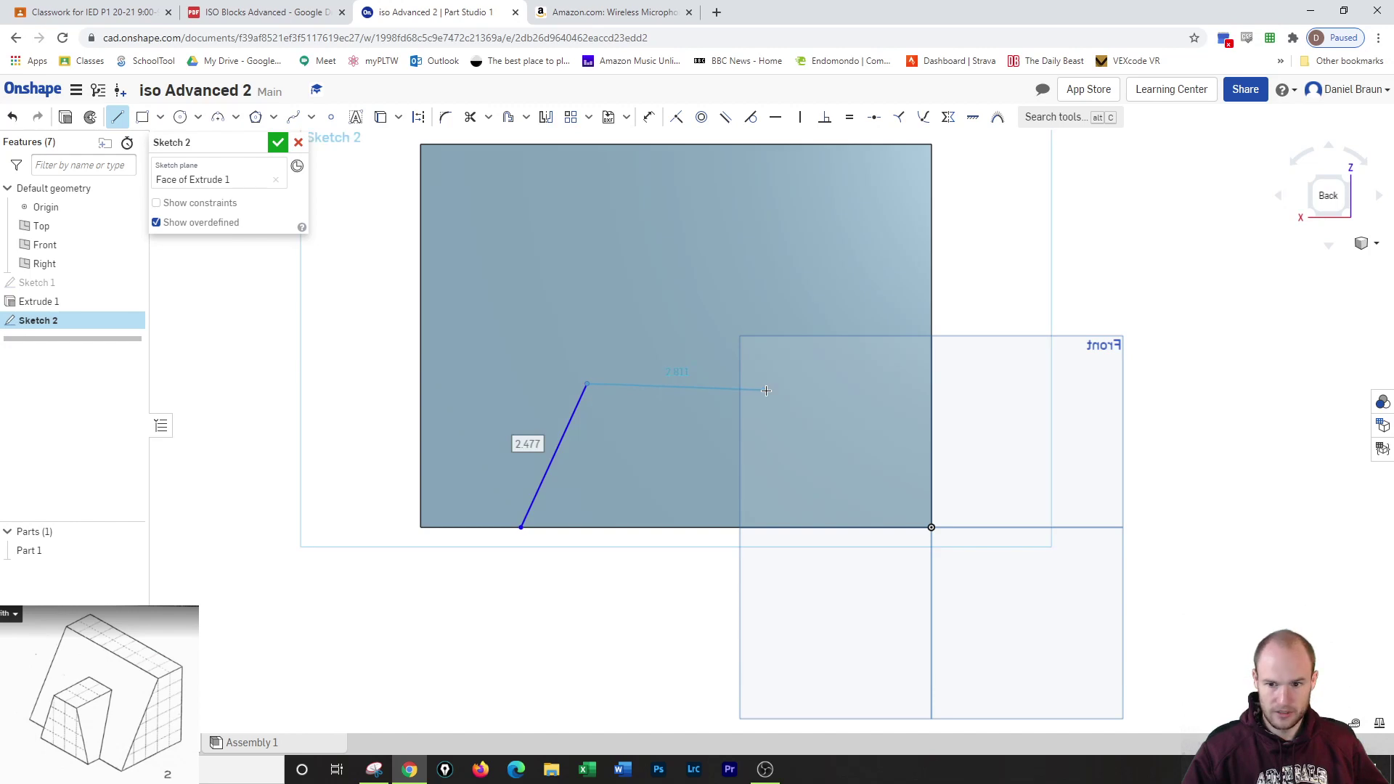
click(768, 381)
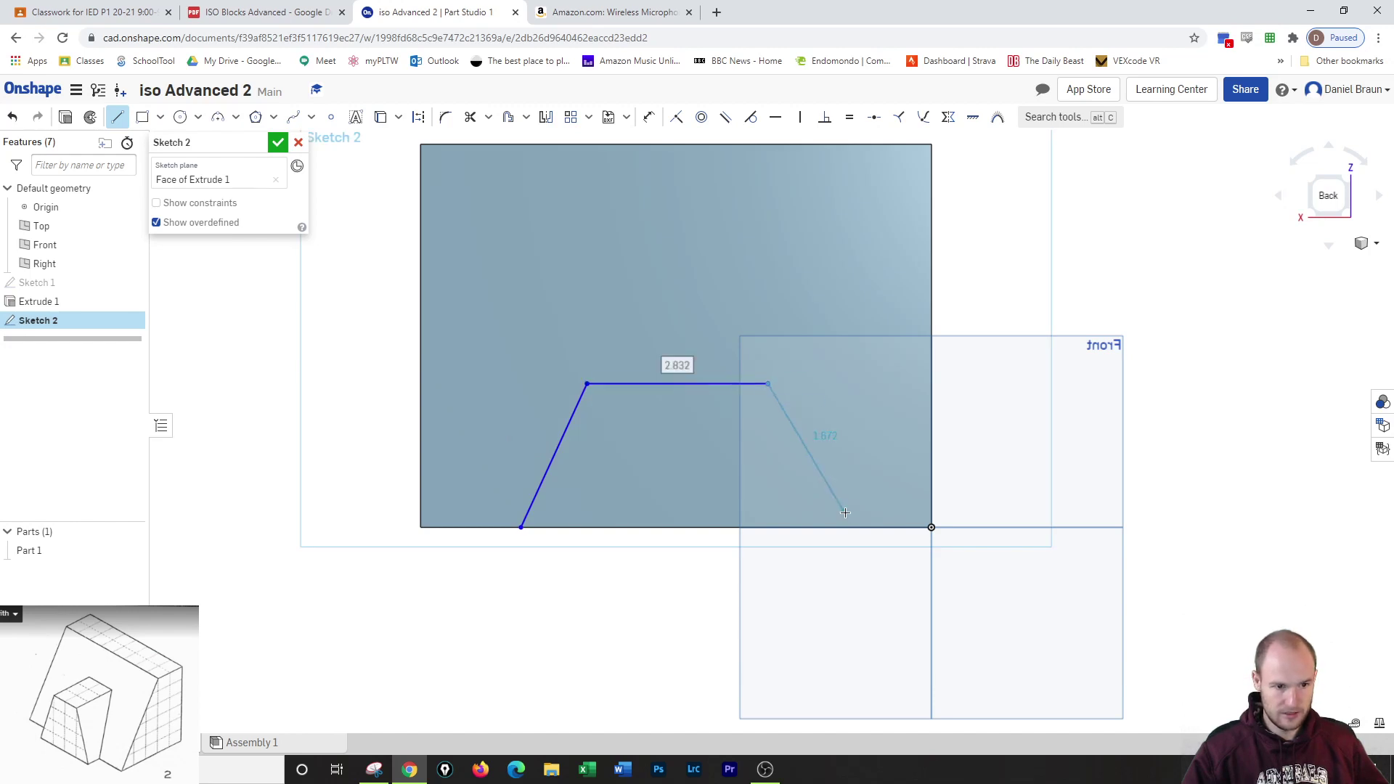
click(853, 527)
click(520, 528)
click(852, 527)
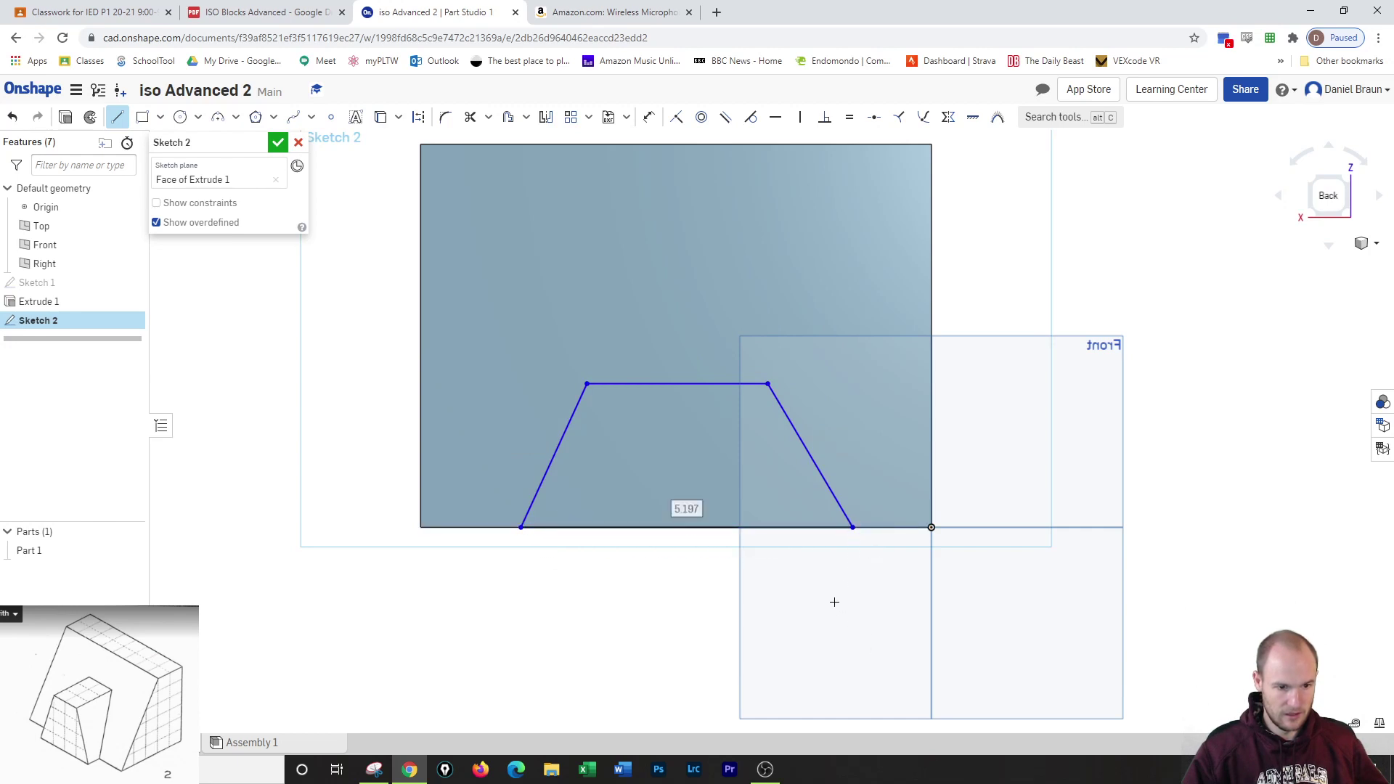
right_click(901, 500)
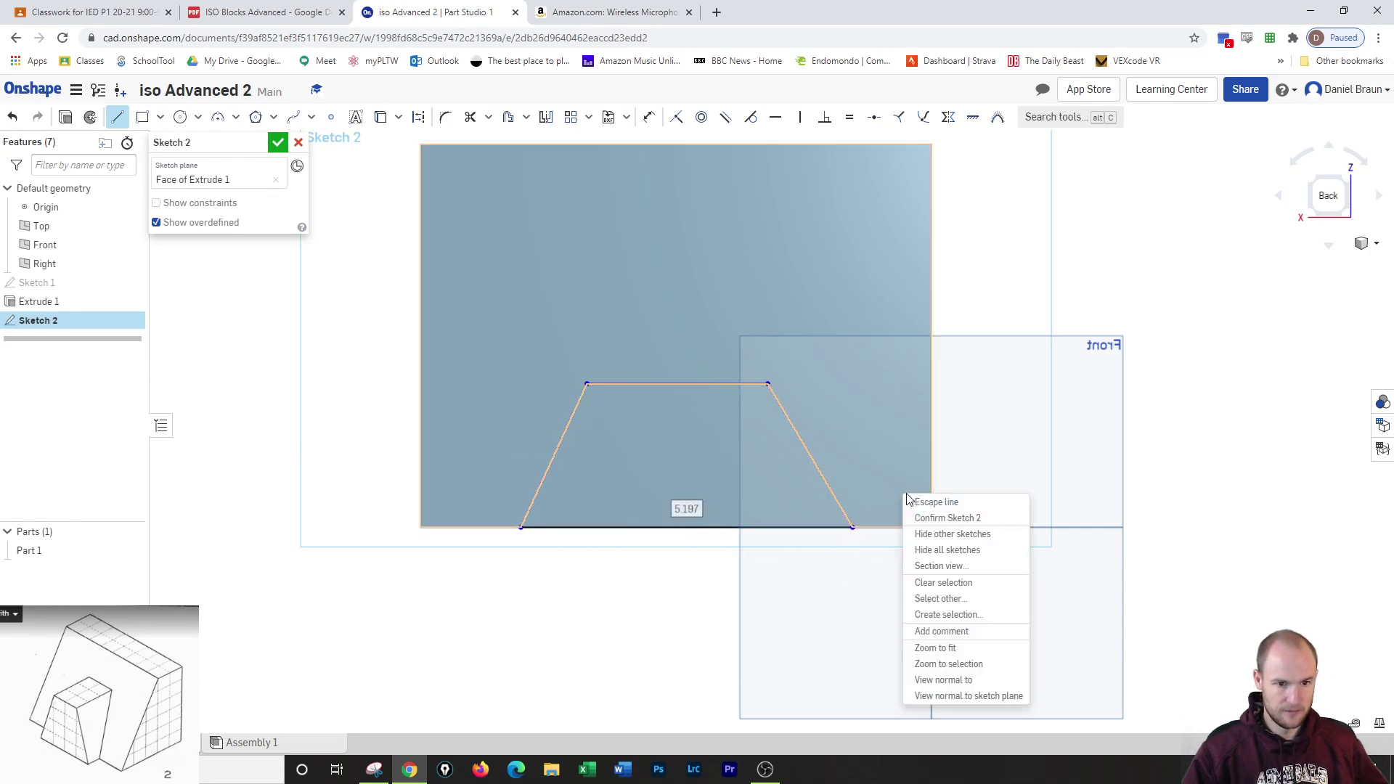
Constrain the trapezoid's top line parallel to the block's bottom edge
click(725, 120)
click(725, 117)
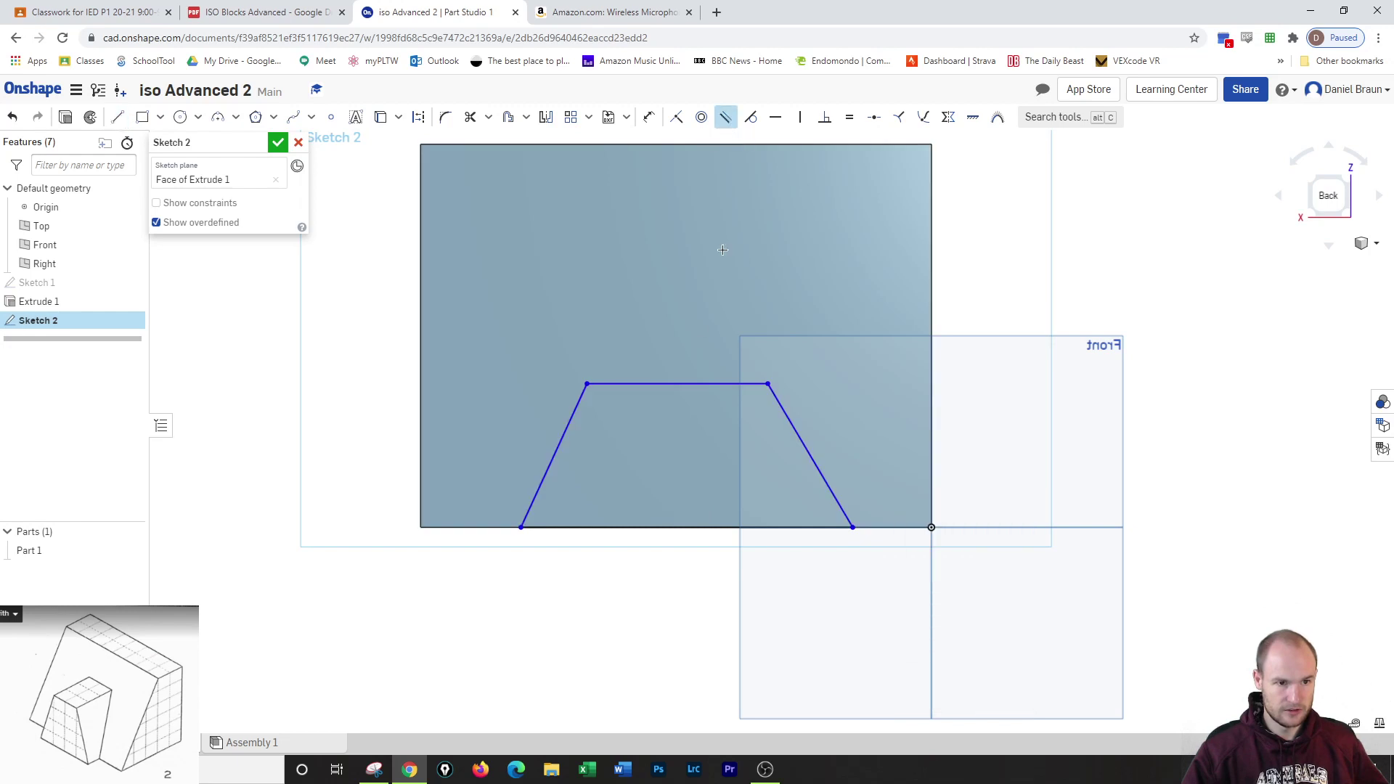
click(688, 385)
click(657, 528)
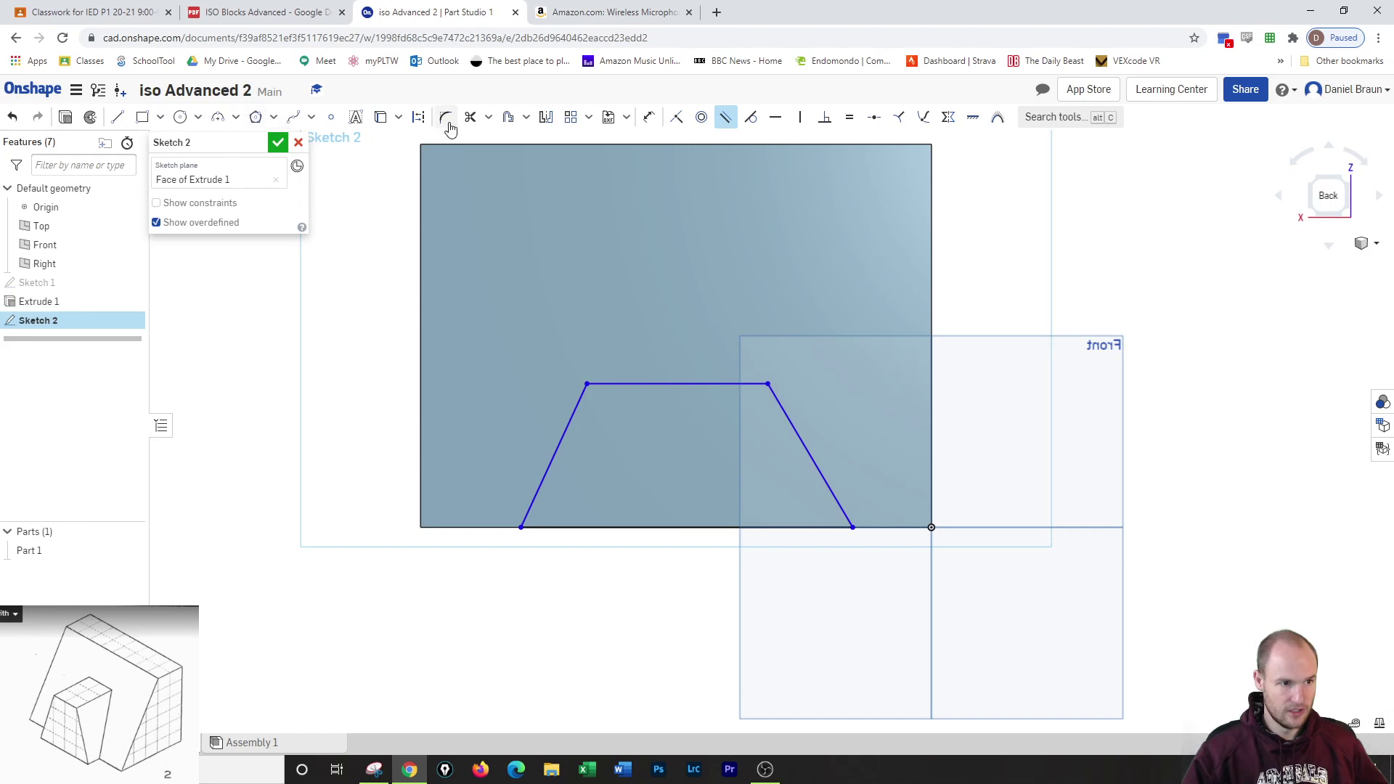
Dimension the trapezoid's height from the block's bottom edge to its top line as 4 in
click(648, 122)
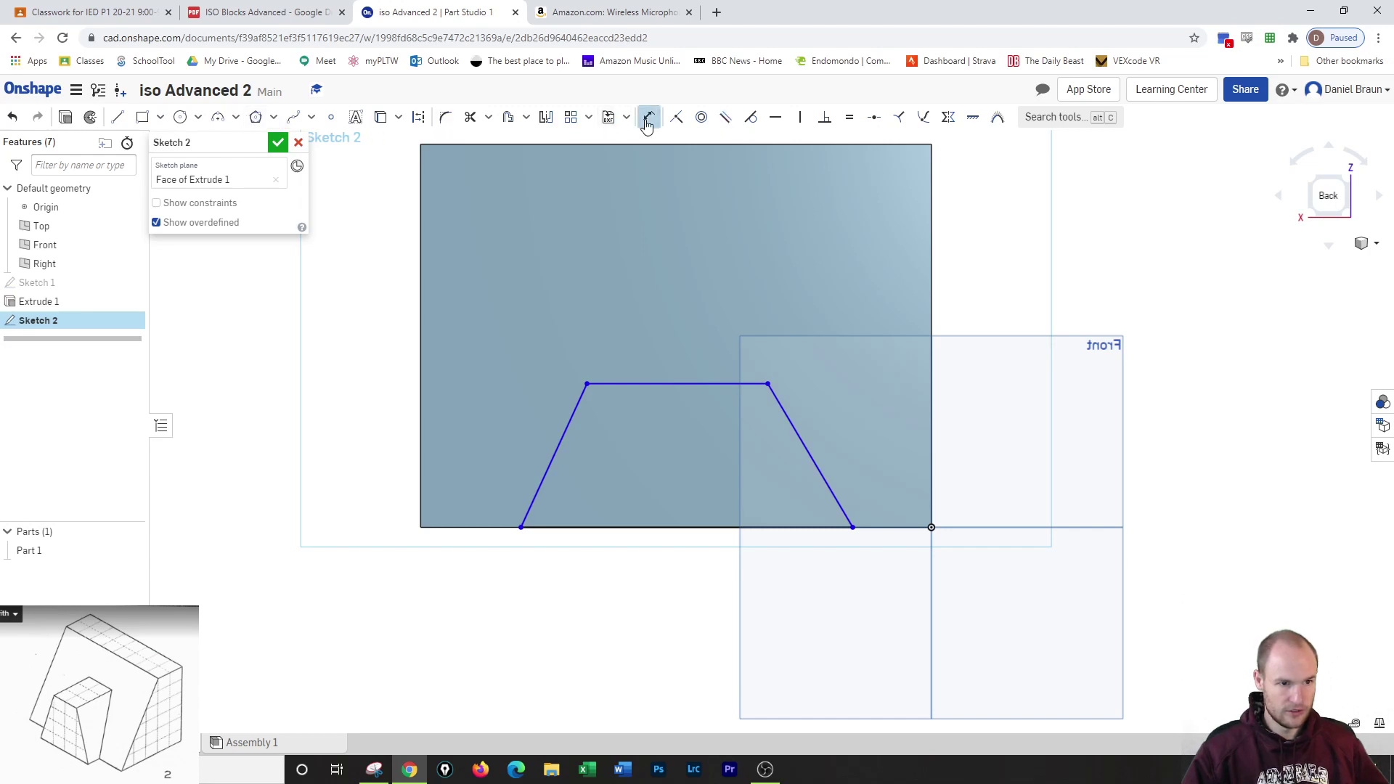
click(673, 382)
click(678, 527)
click(678, 497)
text(4)
key(Return)
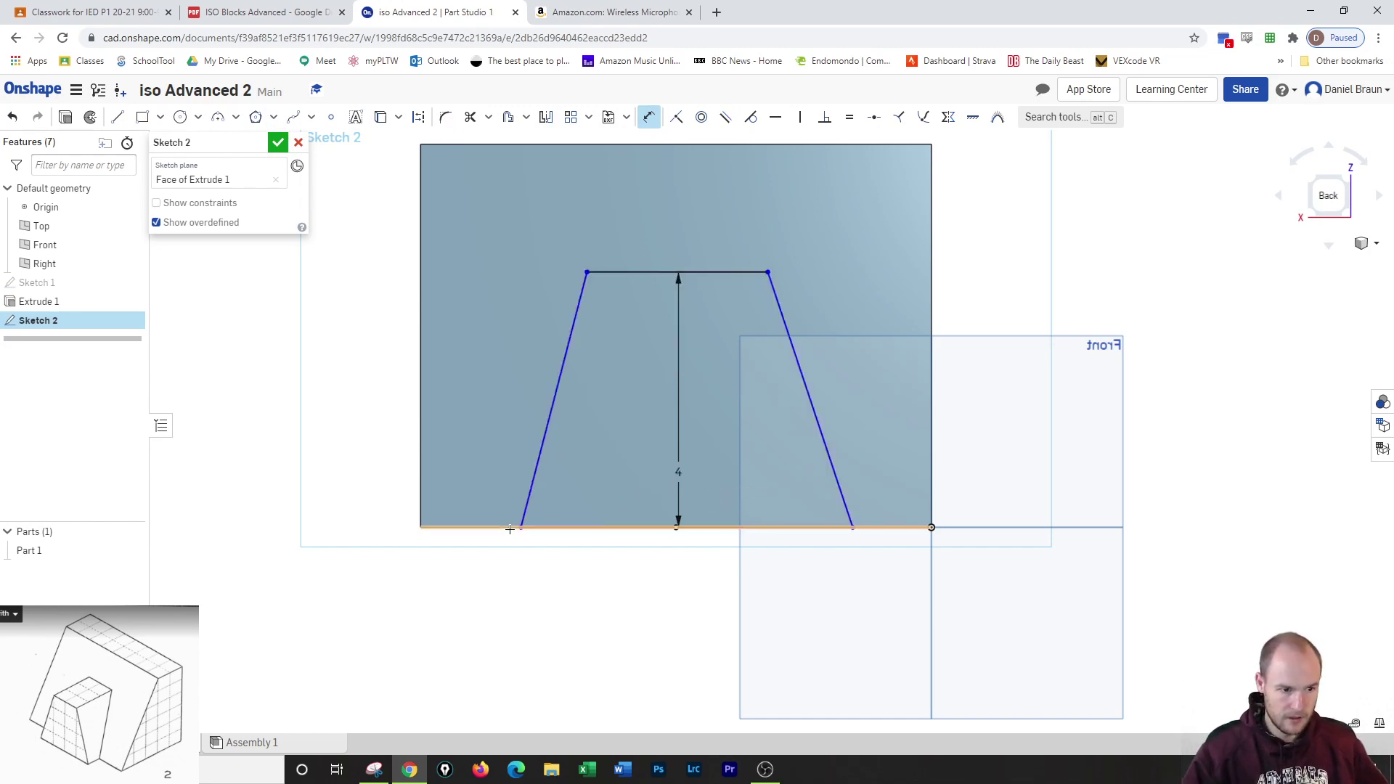
Dimension the horizontal offset between the trapezoid's two left corners as 1 in and its top line's length as 2 in
click(589, 273)
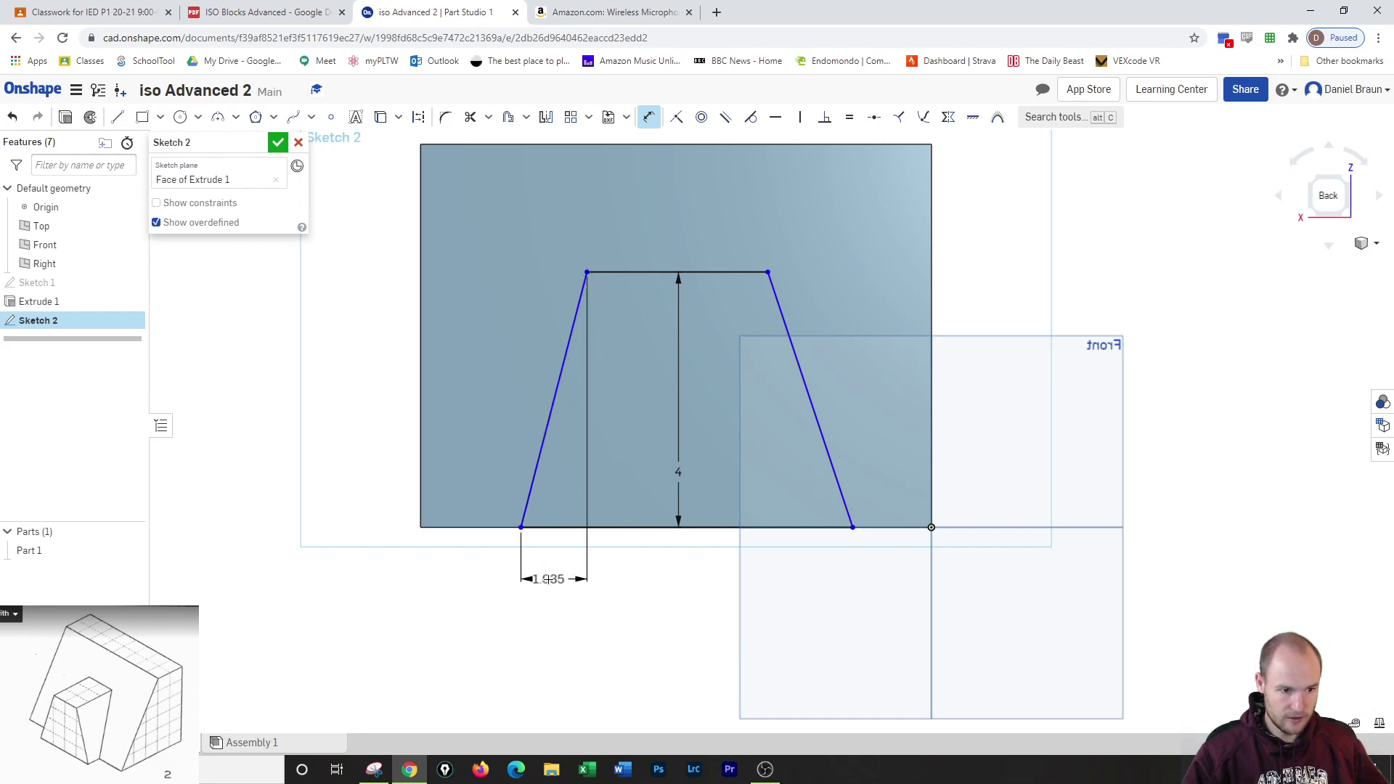
click(552, 576)
text(1)
key(Return)
click(680, 273)
click(708, 244)
text(2)
key(Return)
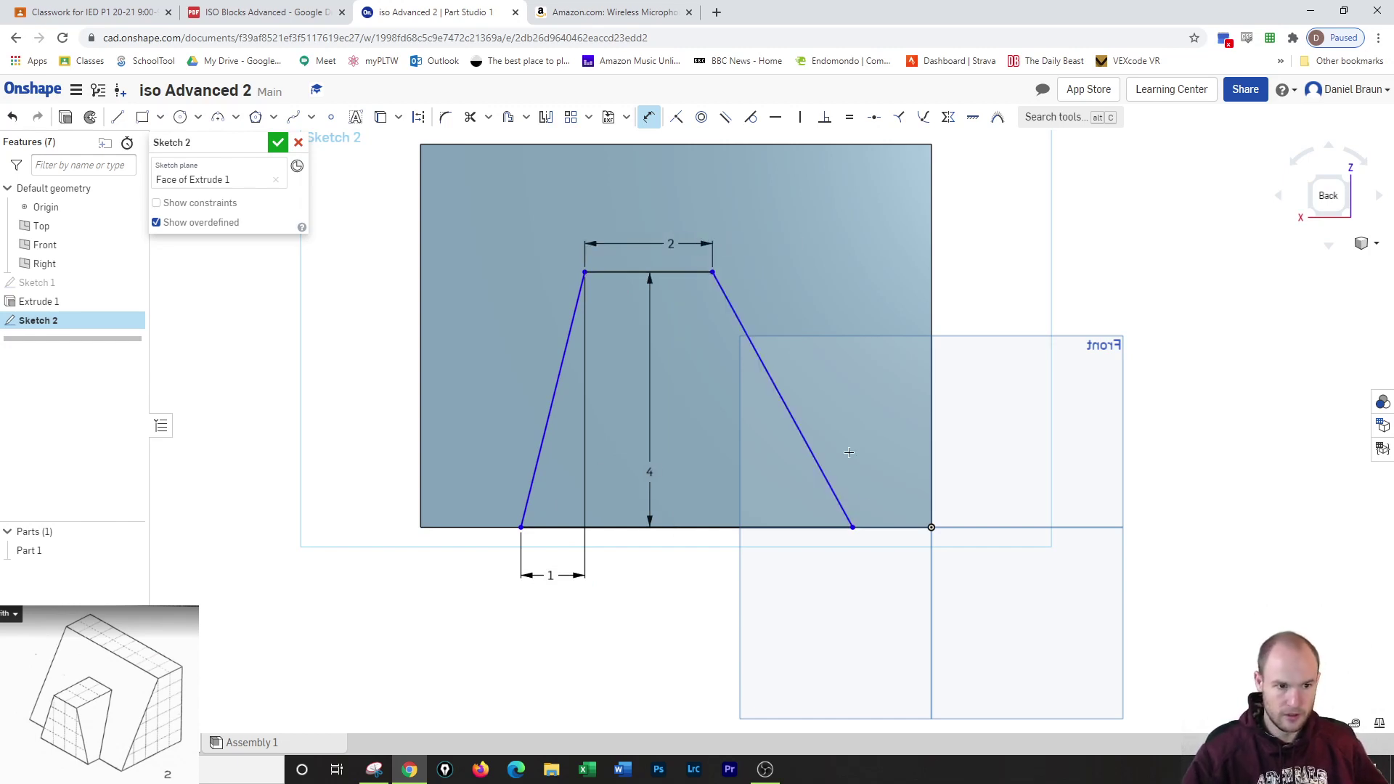
Dimension the horizontal run of the trapezoid's right slanted side as 1 in
click(789, 410)
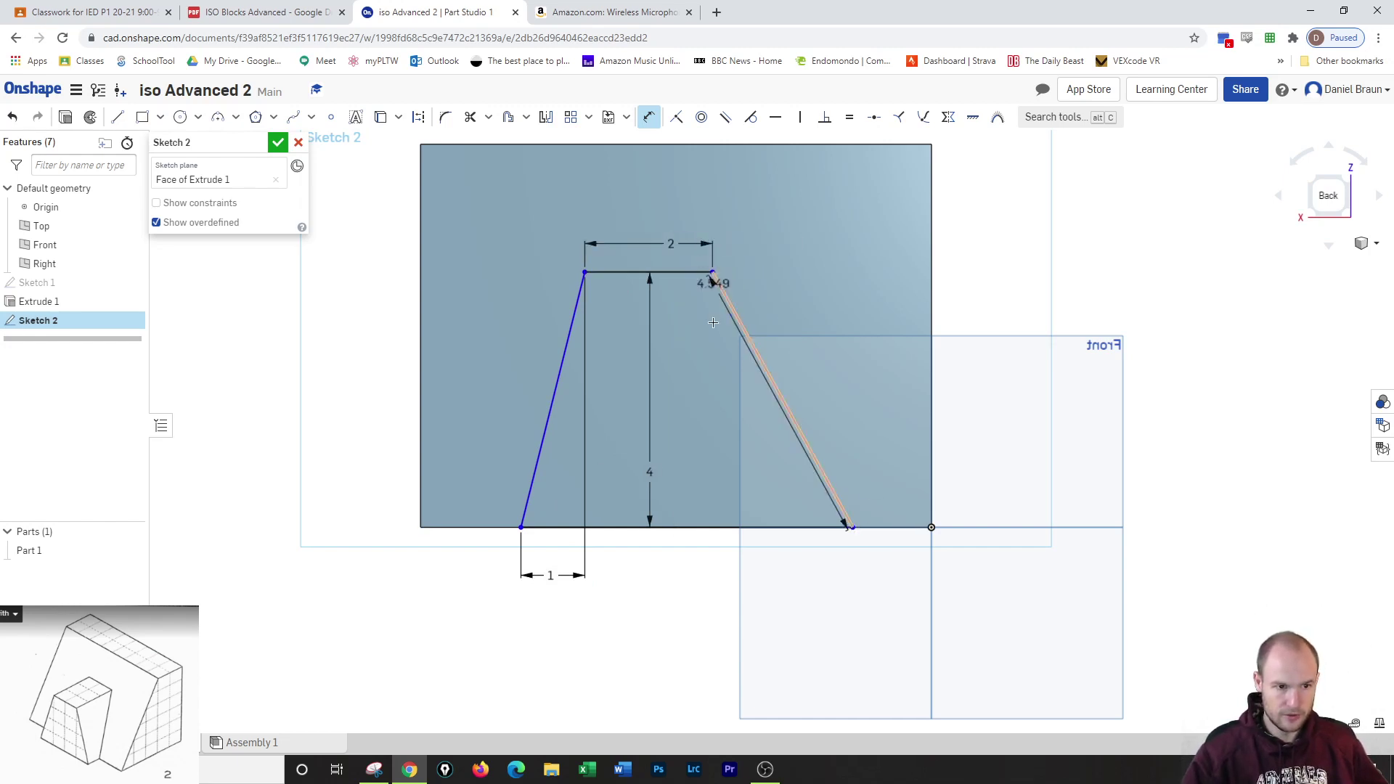
click(812, 603)
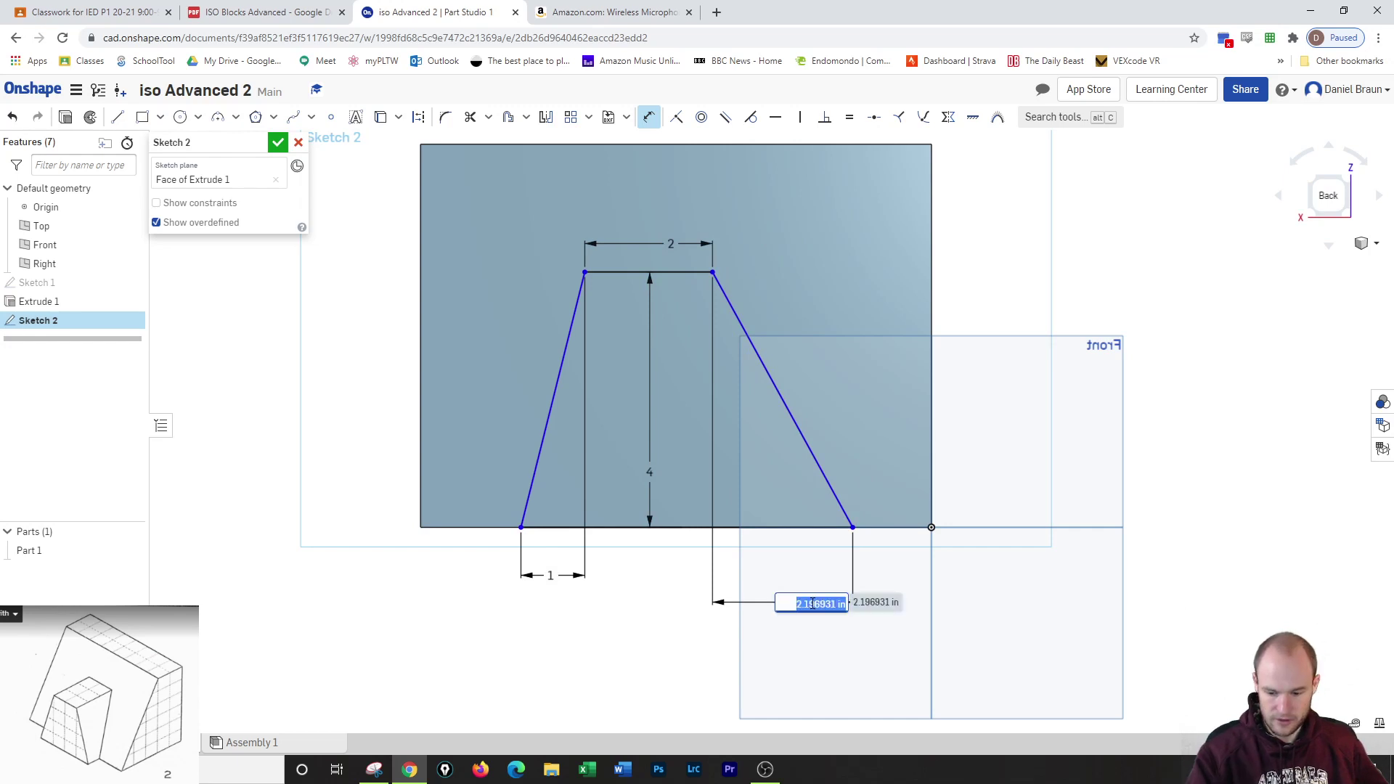
text(1)
key(Return)
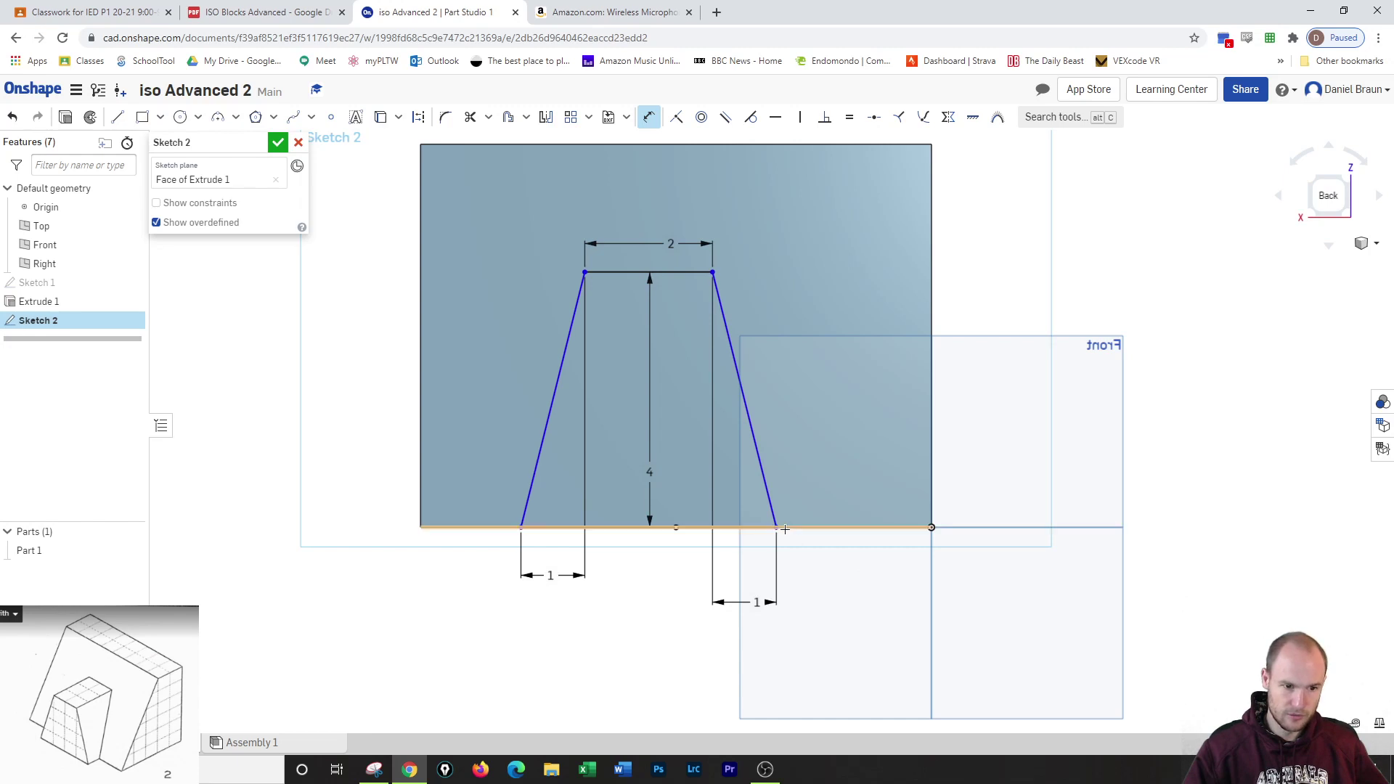
Dimension the trapezoid's lower-right corner 2 in from the origin, check the spacing on the opposite side, and finish the sketch
click(931, 527)
click(880, 578)
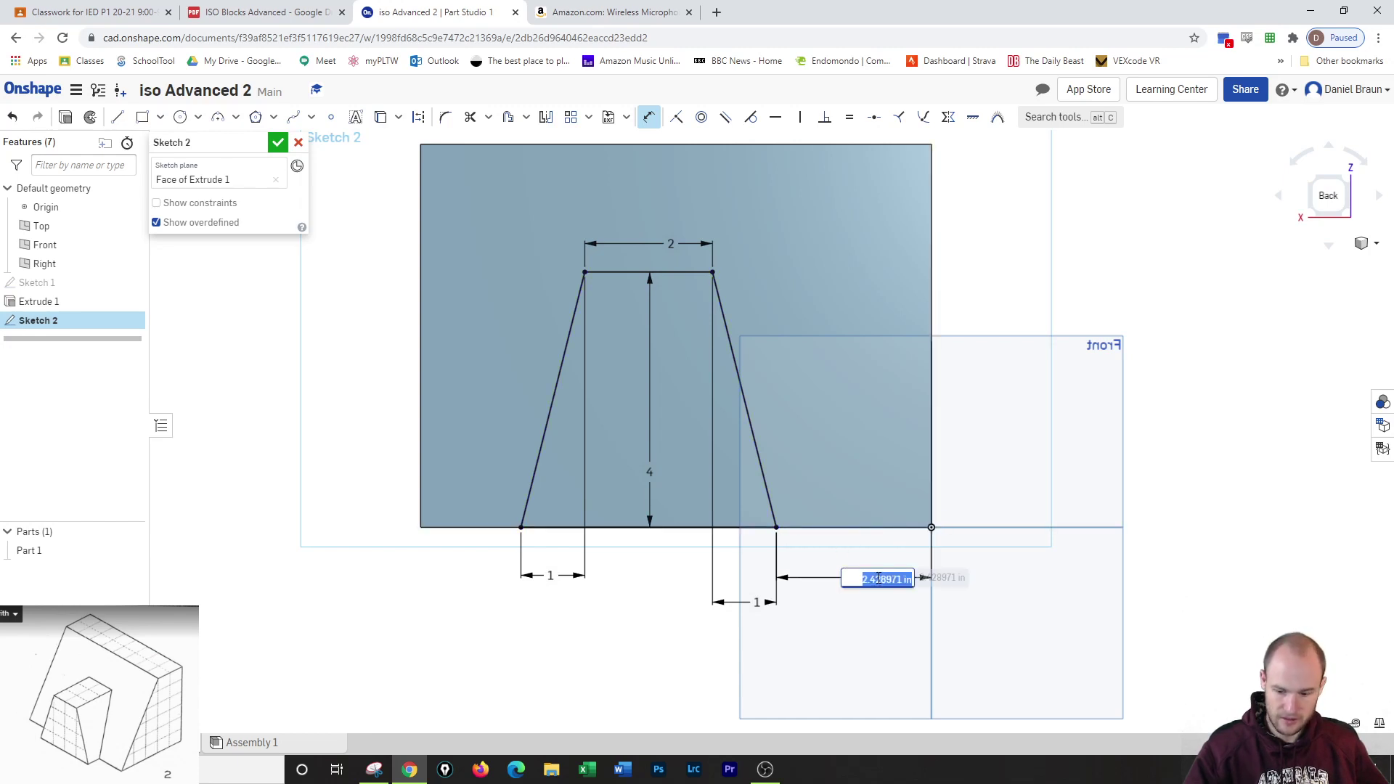
key(Return)
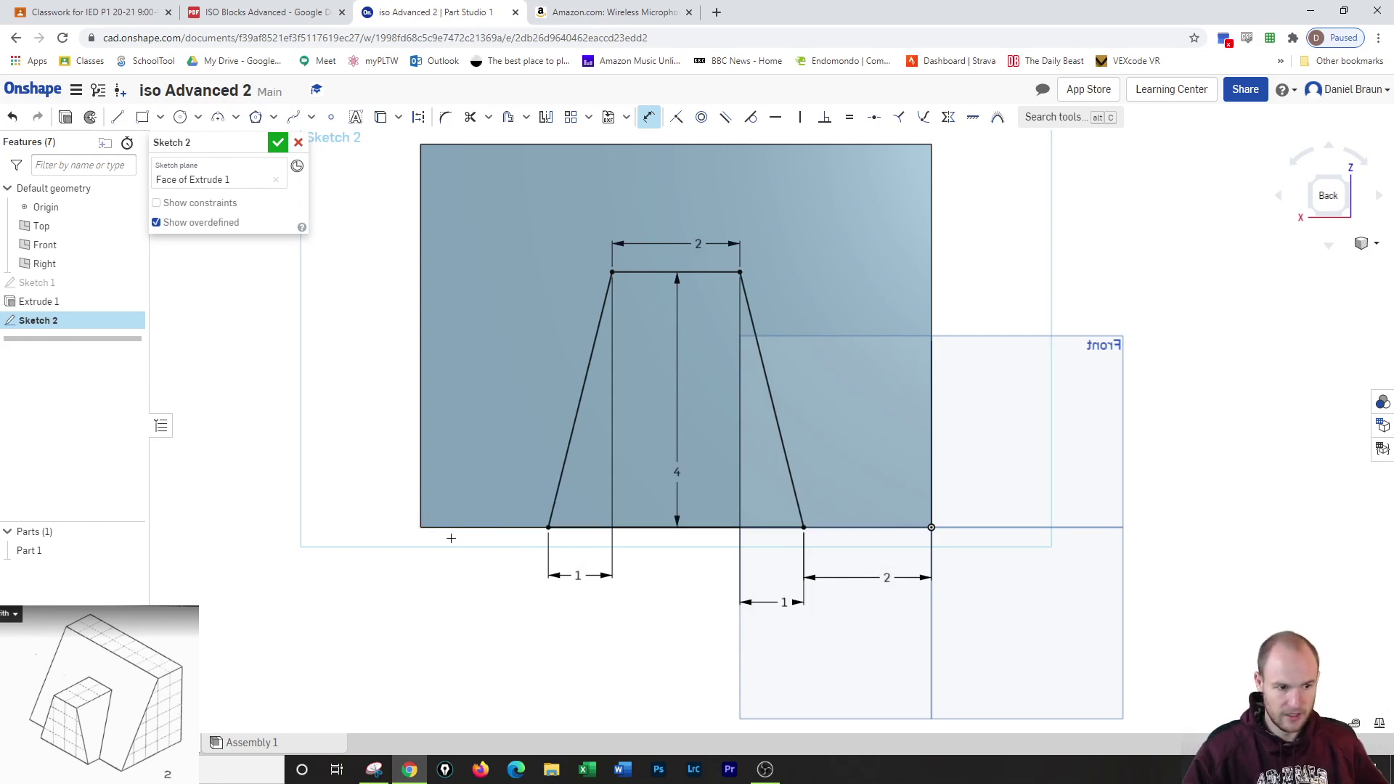
click(548, 527)
click(479, 587)
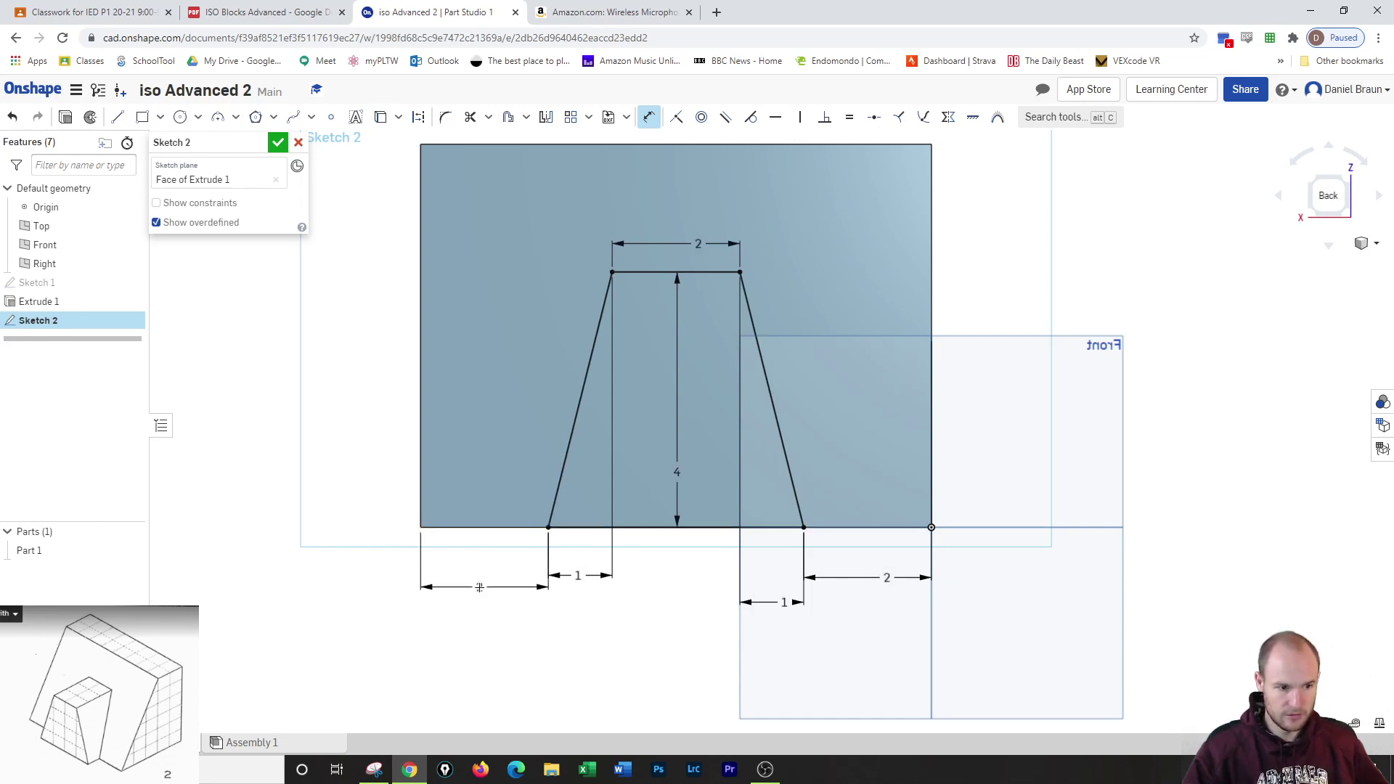
right_click(482, 589)
click(590, 614)
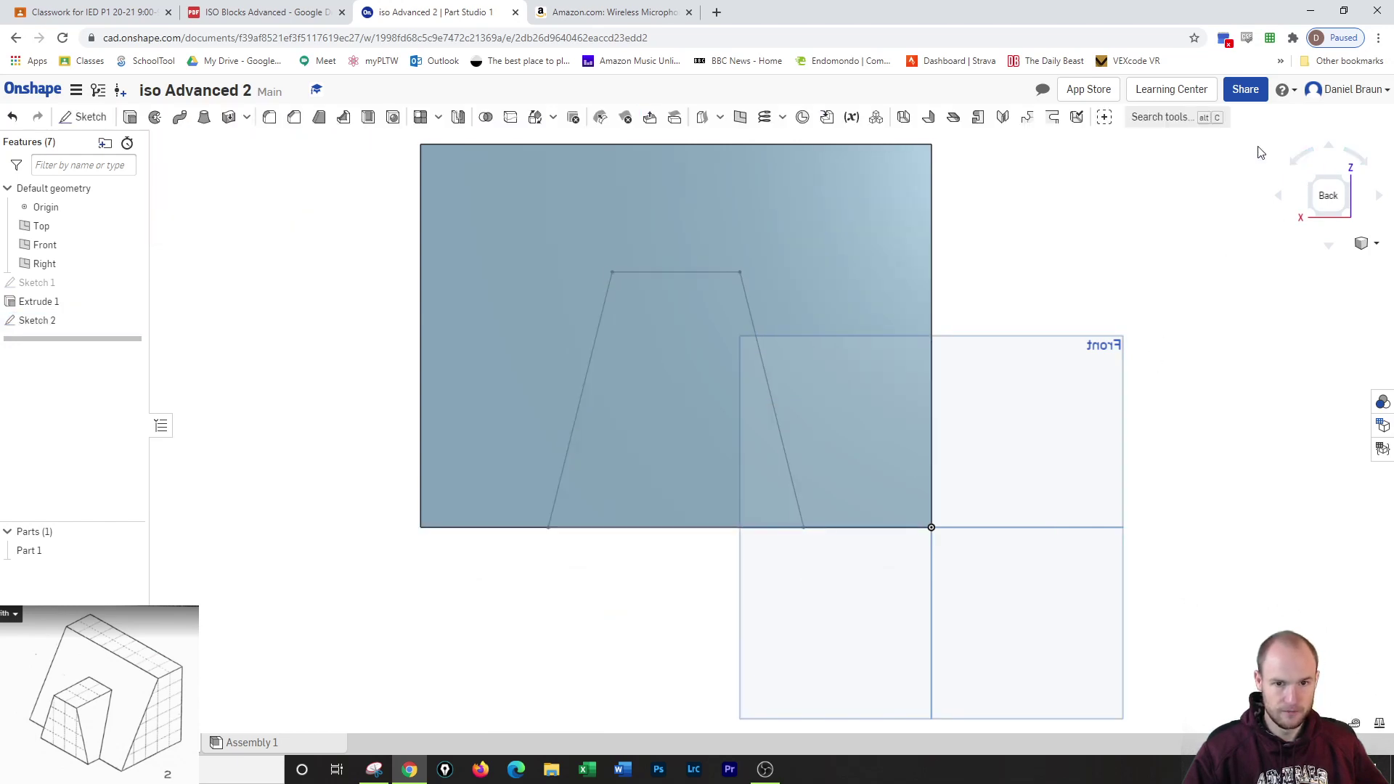
Extrude the trapezoid as an addition to the block, reversed to pass through toward the sloped face, with a blind depth of 6 in
click(130, 117)
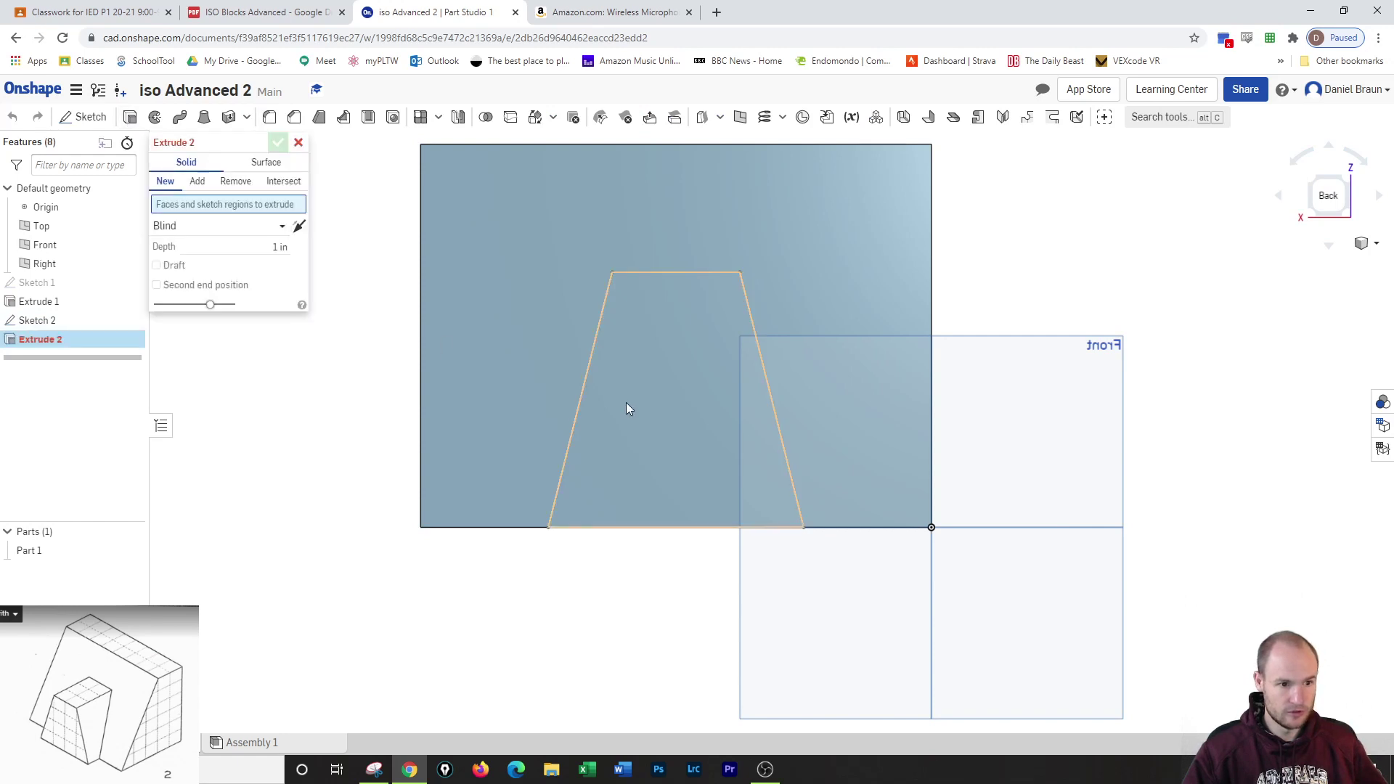
click(1314, 187)
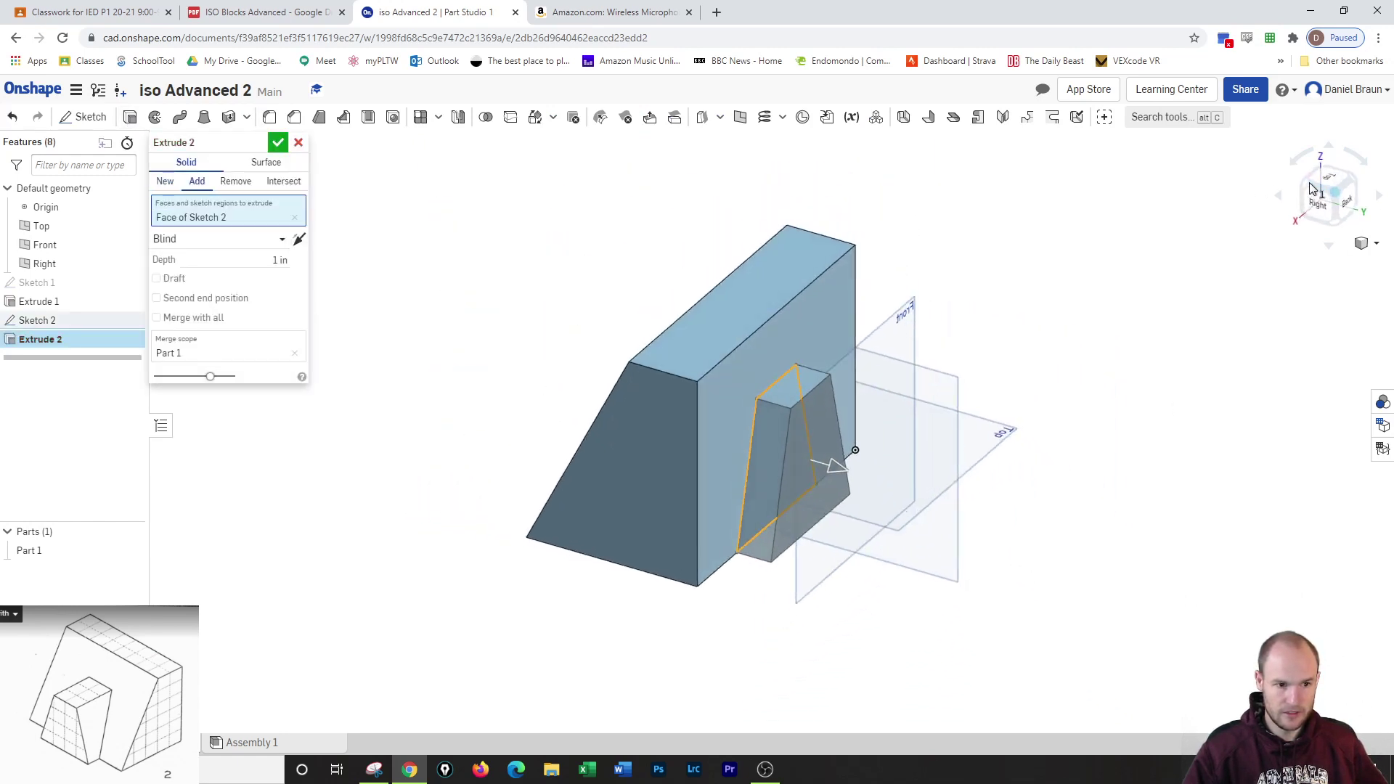
click(299, 239)
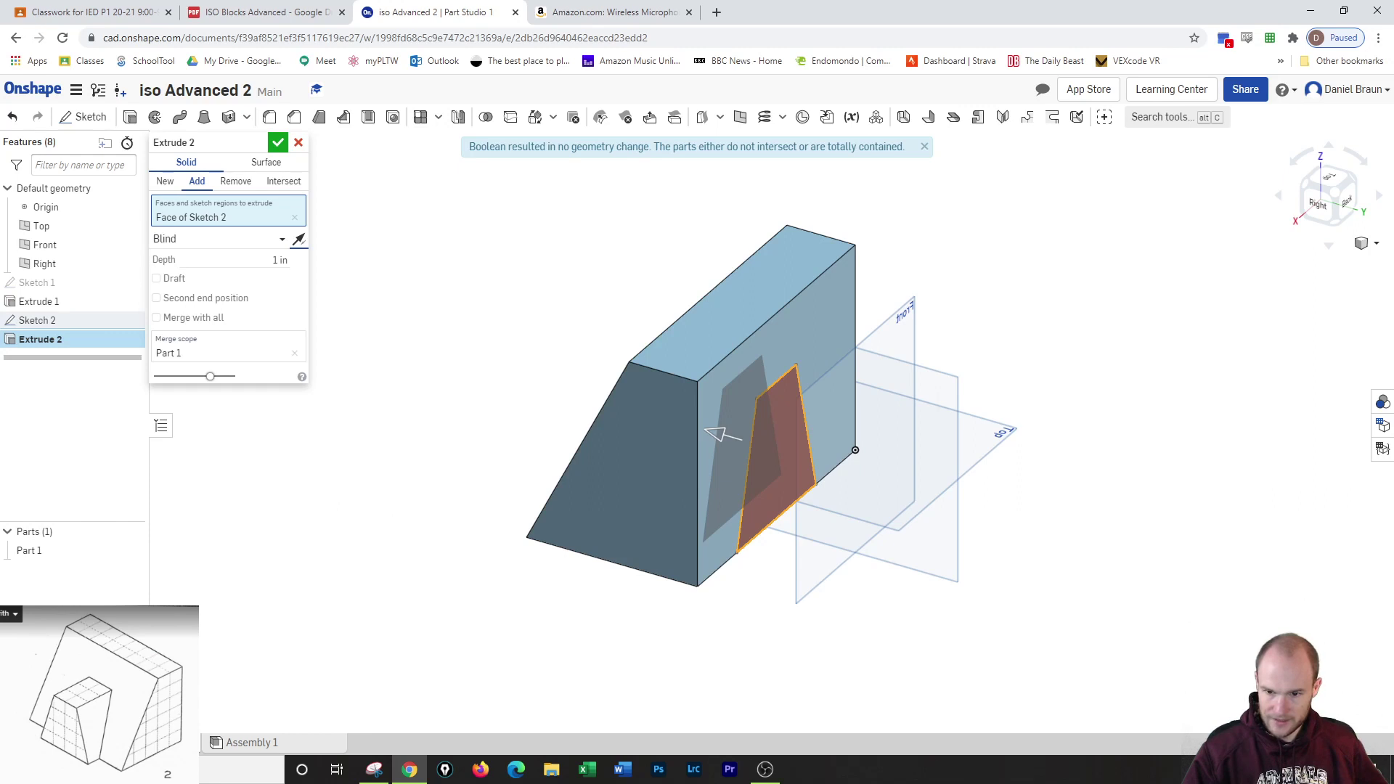
click(263, 262)
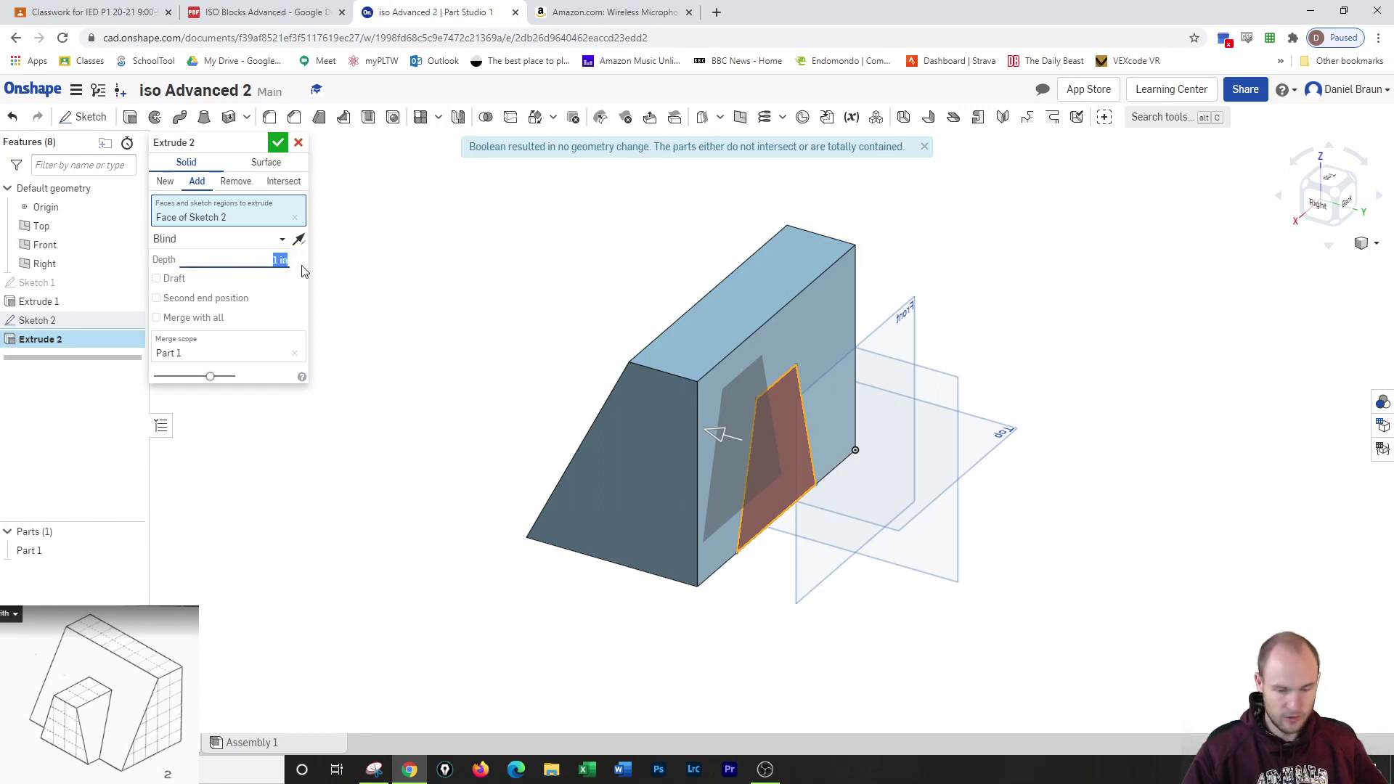
text(6)
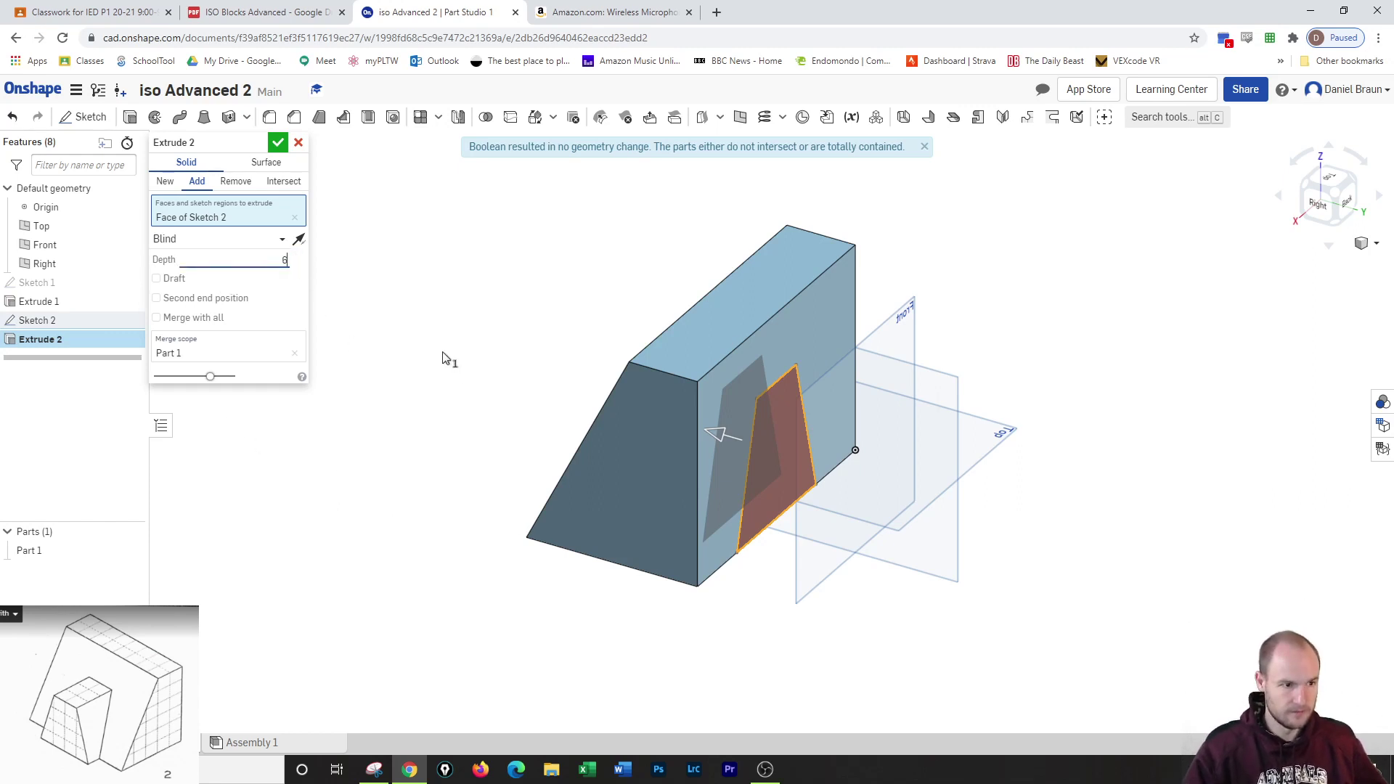
key(Return)
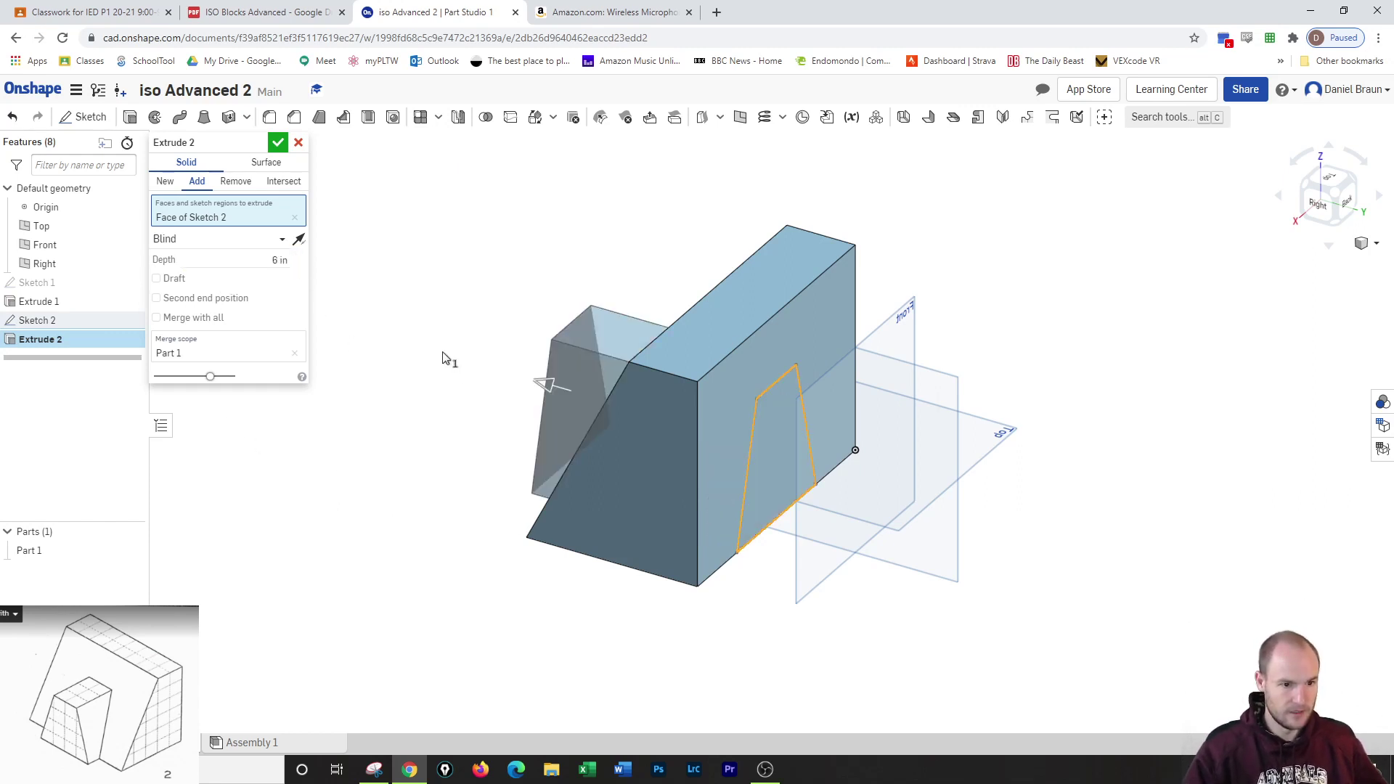
click(1305, 183)
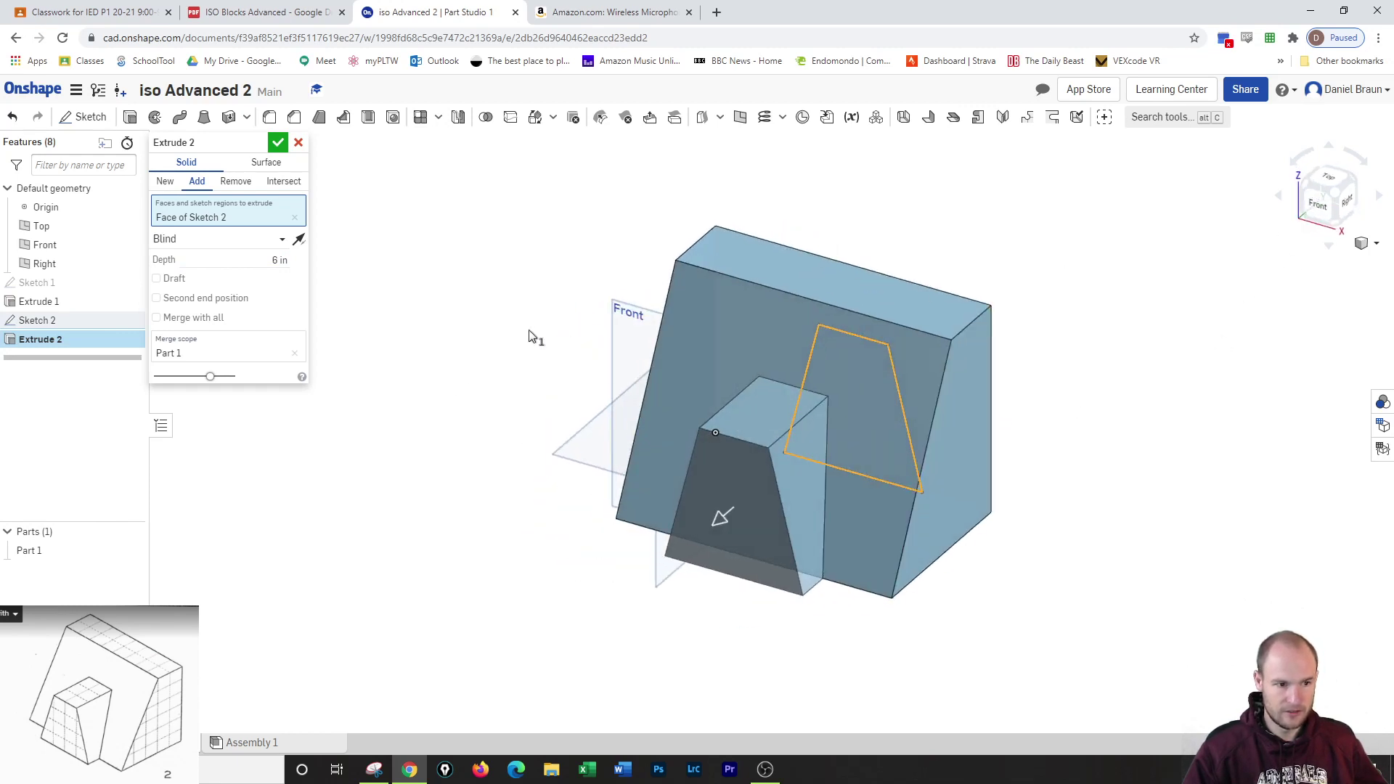
click(279, 145)
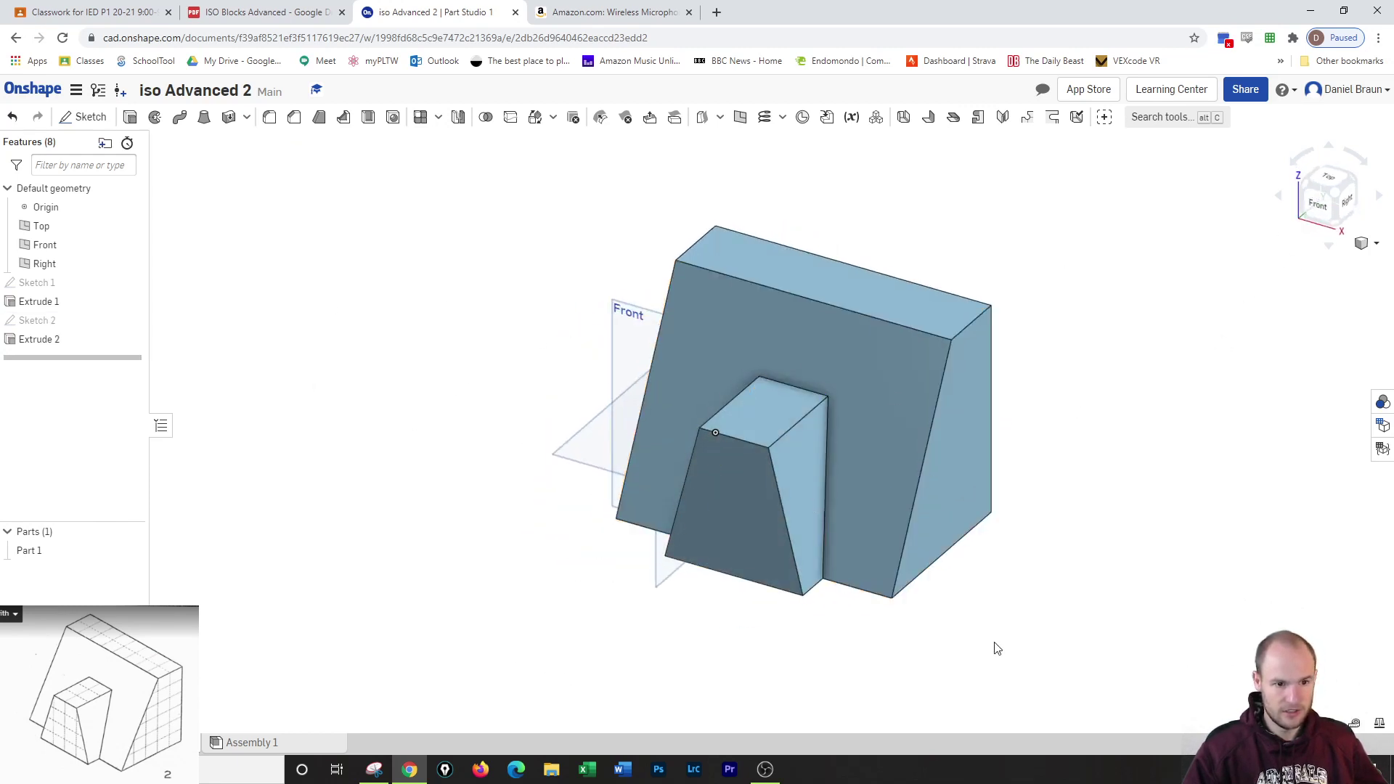